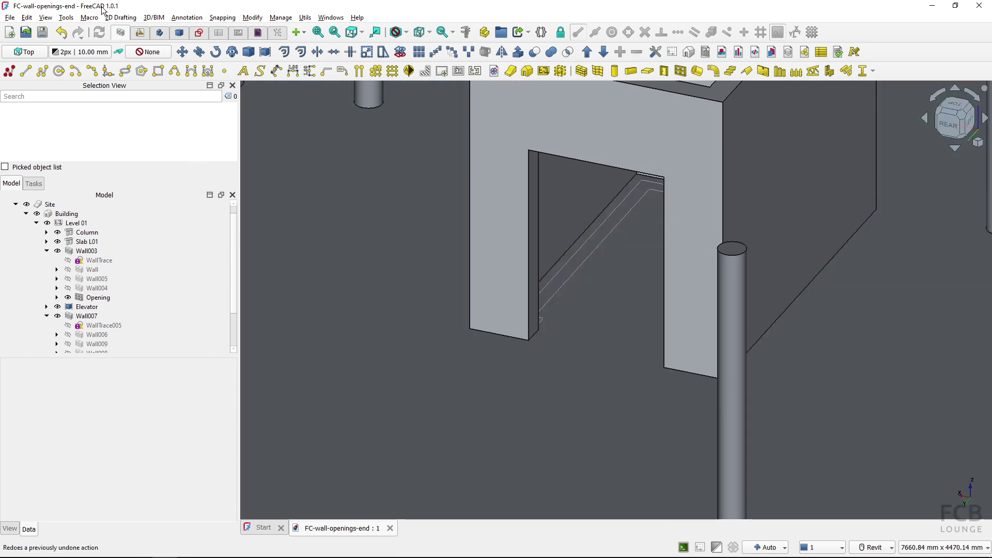
pyautogui.click(110, 11)
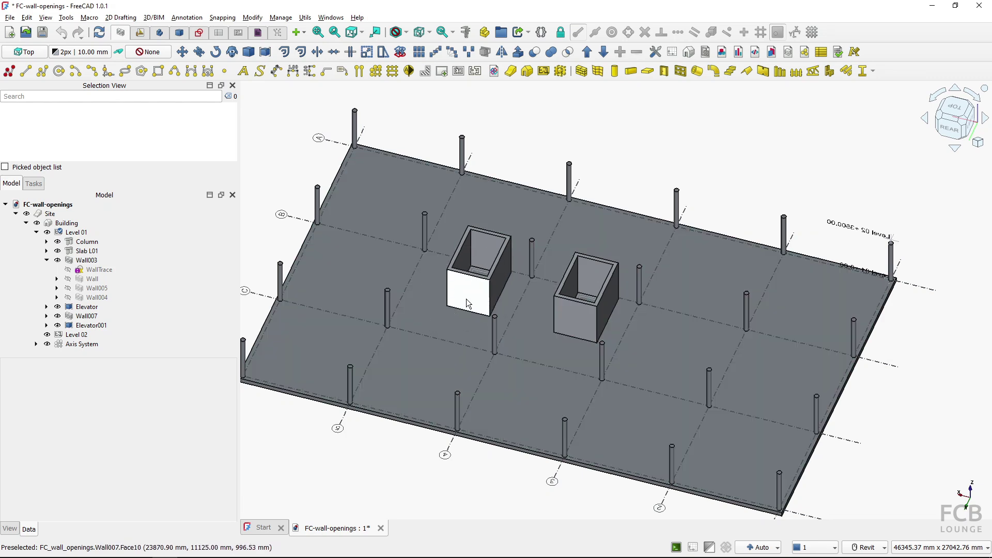
# Hide the columns and the Level 01 slab so only the two elevator shafts and the axes remain.
pyautogui.click(57, 241)
pyautogui.click(57, 251)
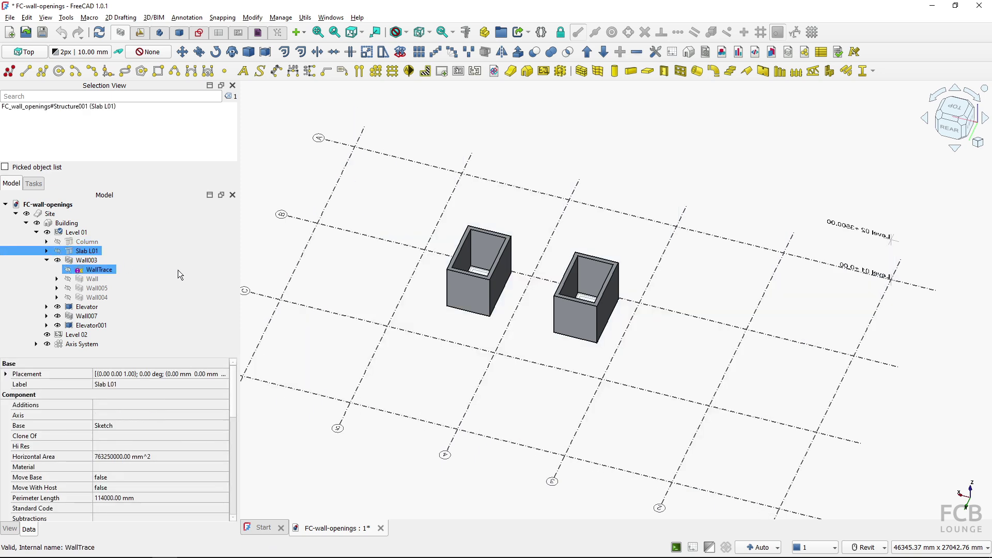
pyautogui.scroll(5, 569, 334)
pyautogui.scroll(2, 571, 323)
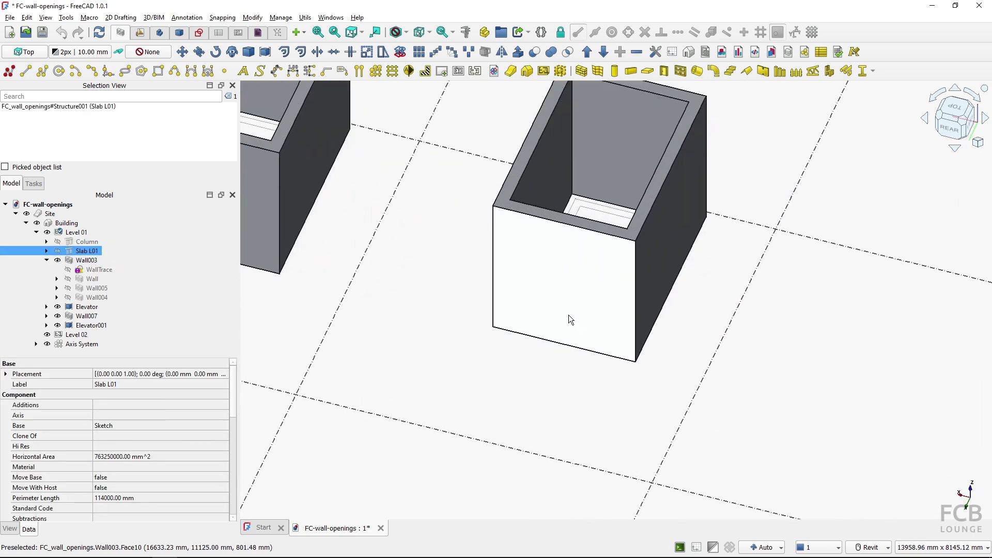
pyautogui.scroll(2, 548, 367)
pyautogui.moveTo(547, 366); pyautogui.dragTo(554, 408, button='middle')
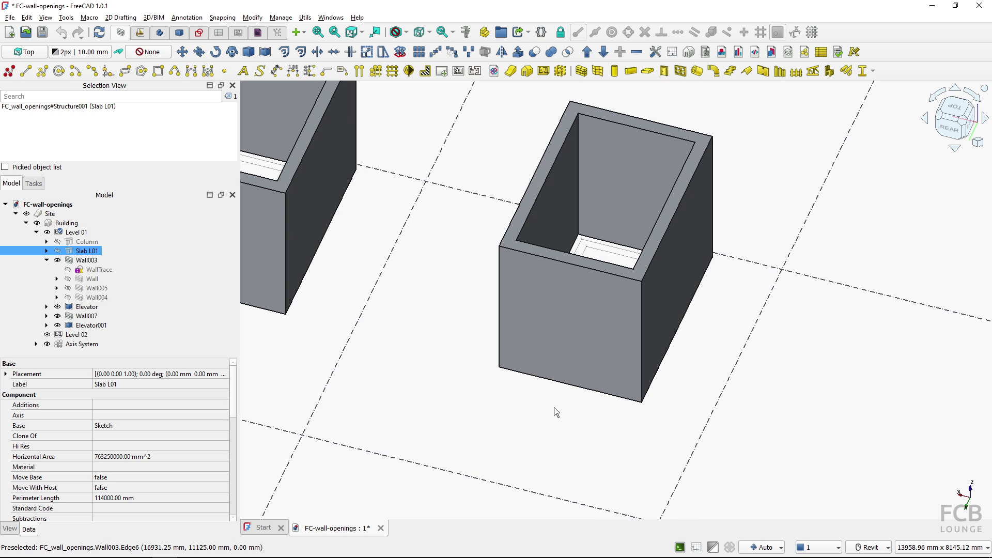
pyautogui.click(554, 407)
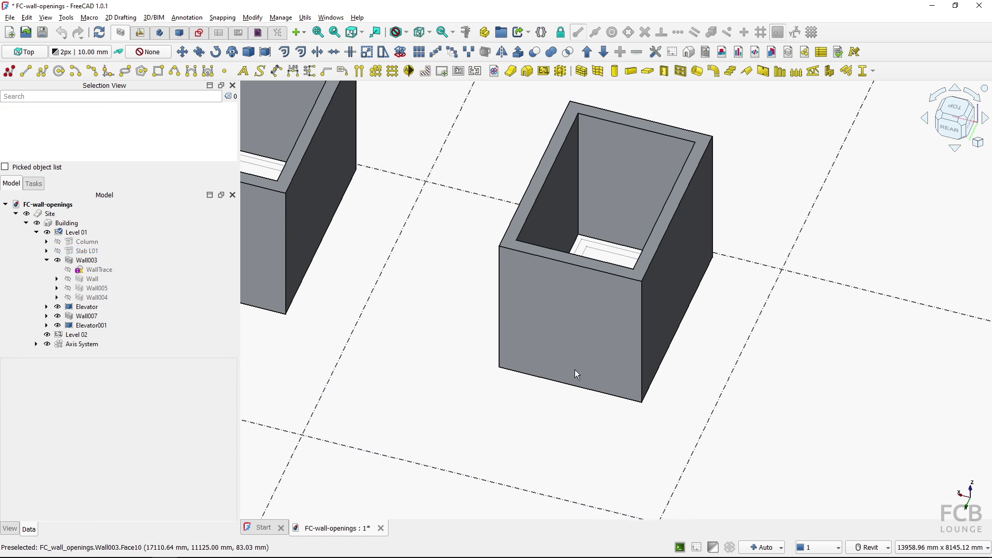
# With snapping enabled, place an Opening only preset, 1000 mm wide and 2100 mm high, at the lower front corner of shaft wall Wall003.
pyautogui.click(665, 70)
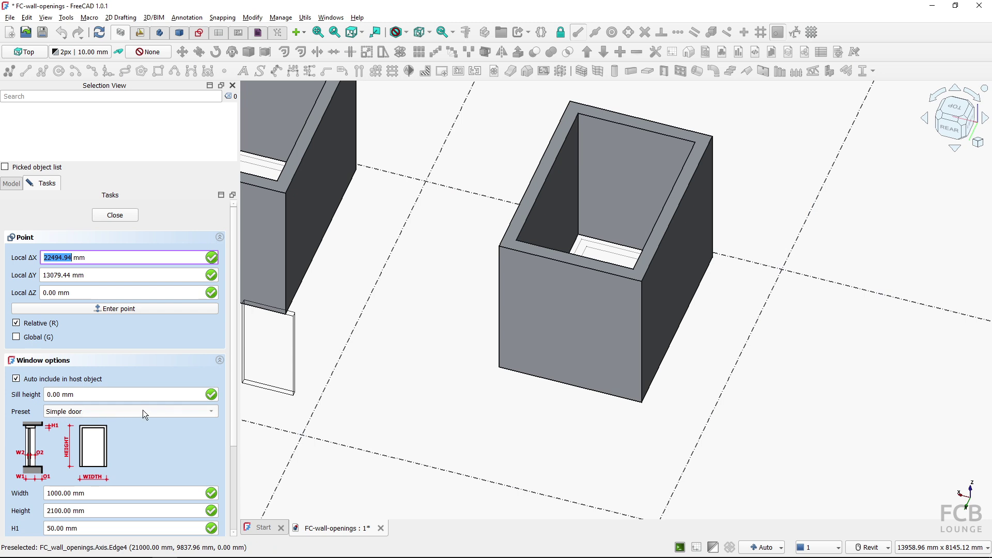
pyautogui.click(196, 418)
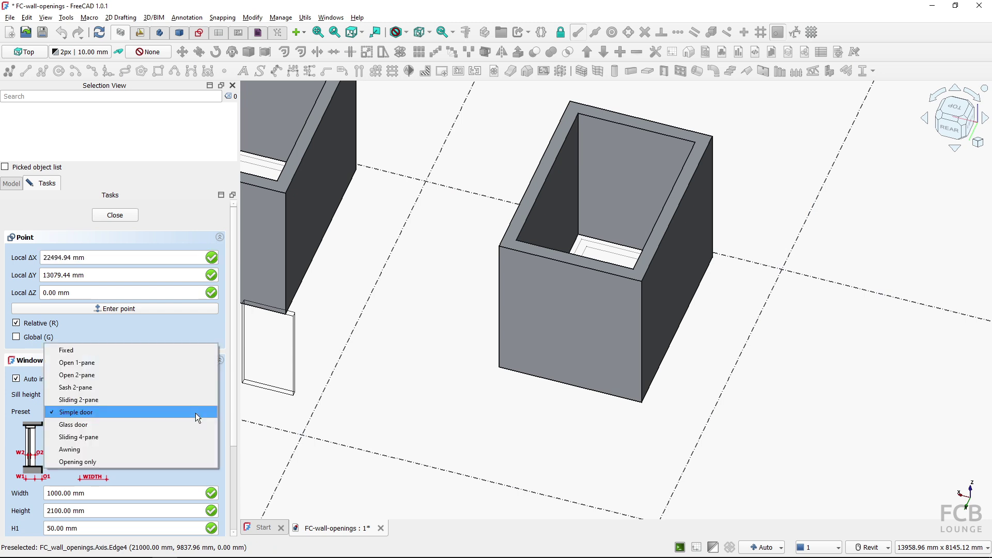
pyautogui.click(98, 461)
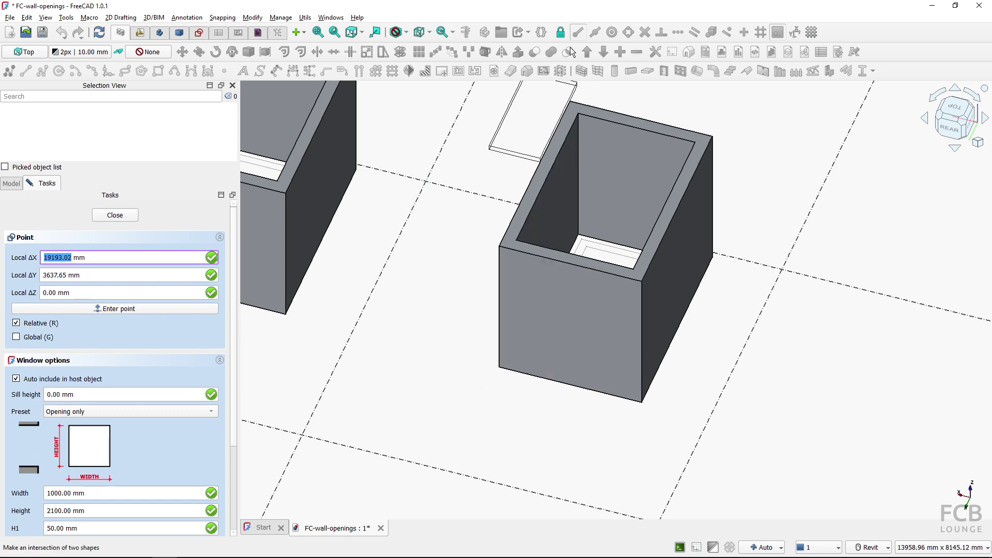
pyautogui.click(561, 35)
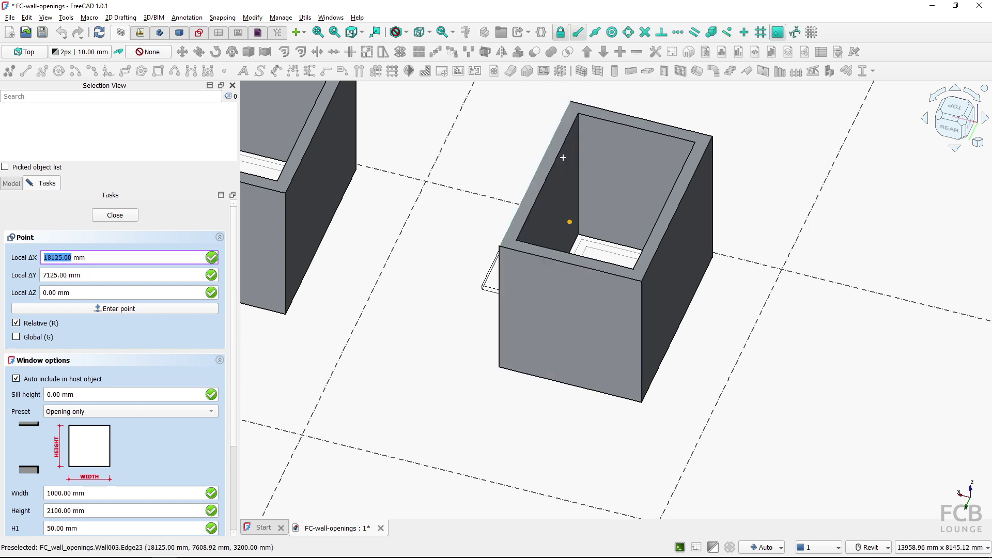
pyautogui.click(506, 371)
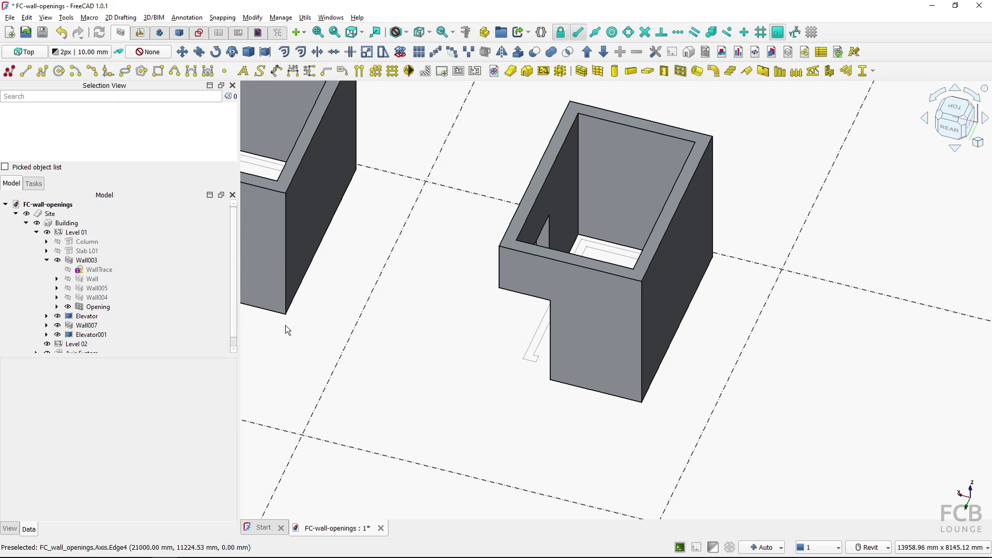
# Set the x position in the placement of Wall003's opening to -650 mm.
pyautogui.click(206, 316)
pyautogui.click(150, 308)
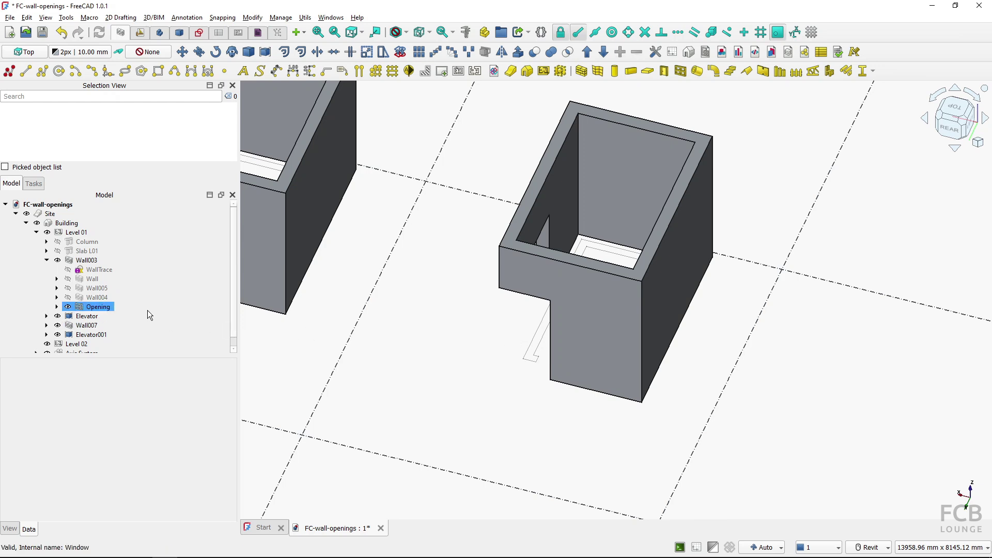
pyautogui.click(98, 308)
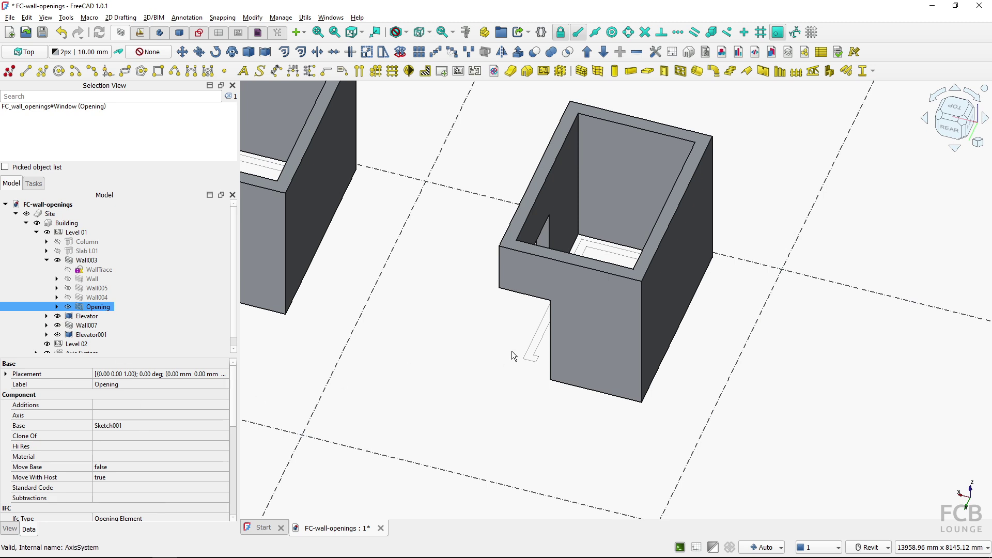
pyautogui.click(6, 374)
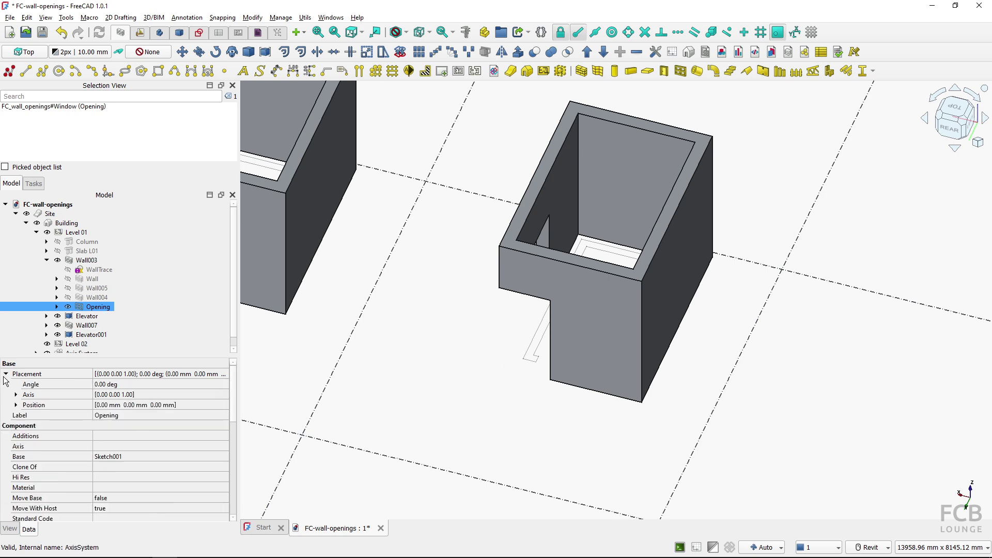
pyautogui.click(16, 405)
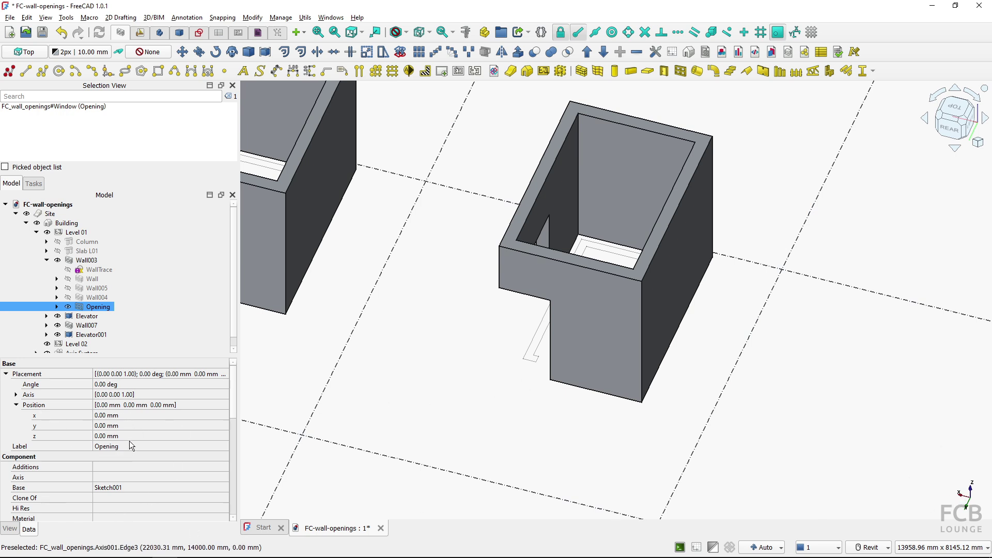
pyautogui.click(132, 415)
pyautogui.write('-650')
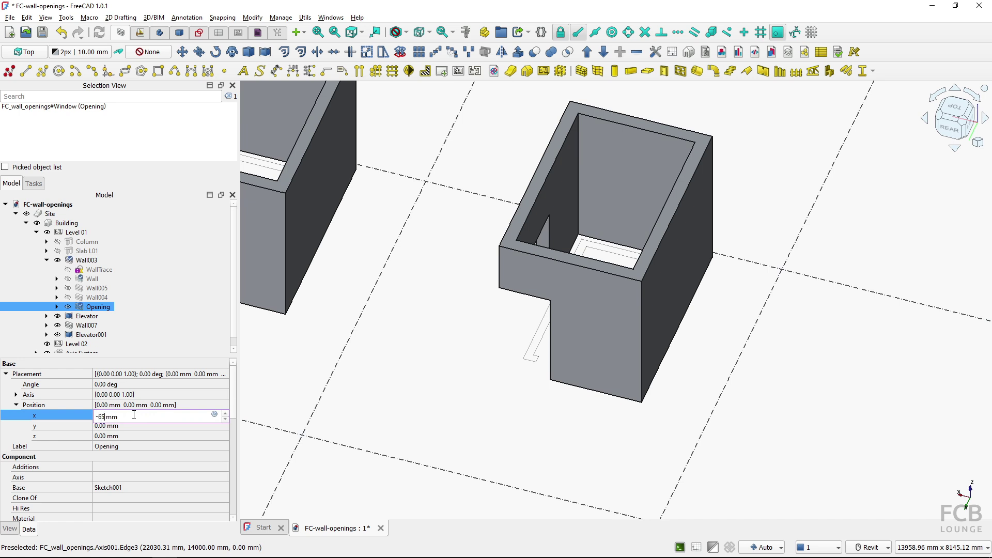
pyautogui.press('Return')
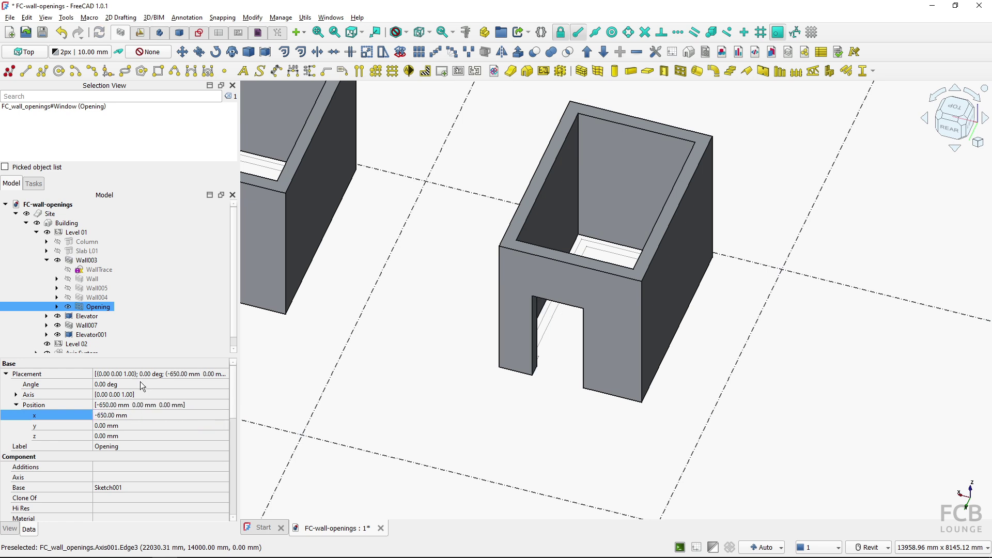
# Set the width of Wall003's opening to 1500 mm and its height to 2200 mm.
pyautogui.scroll(-6, 147, 435)
pyautogui.scroll(-1, 147, 435)
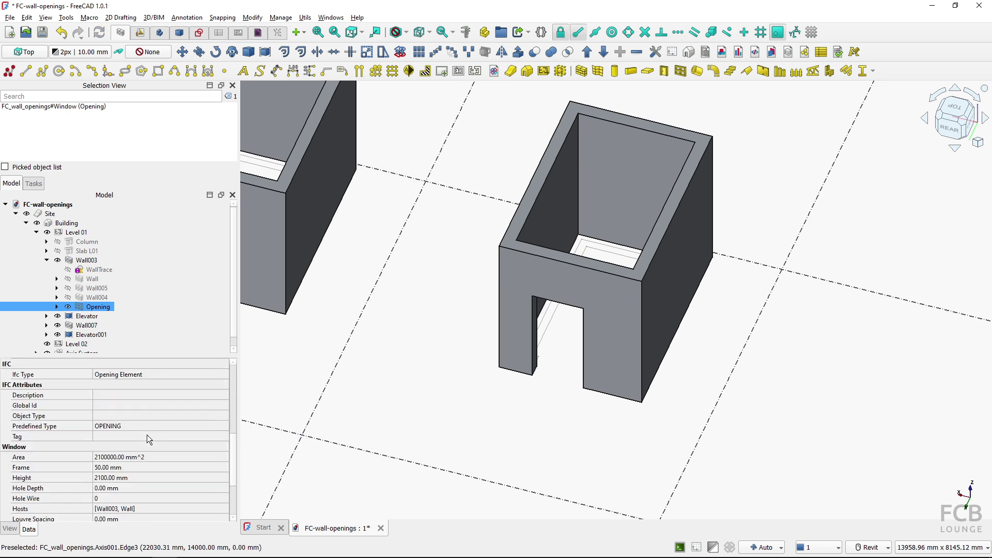
pyautogui.scroll(-2, 140, 459)
pyautogui.scroll(-1, 140, 459)
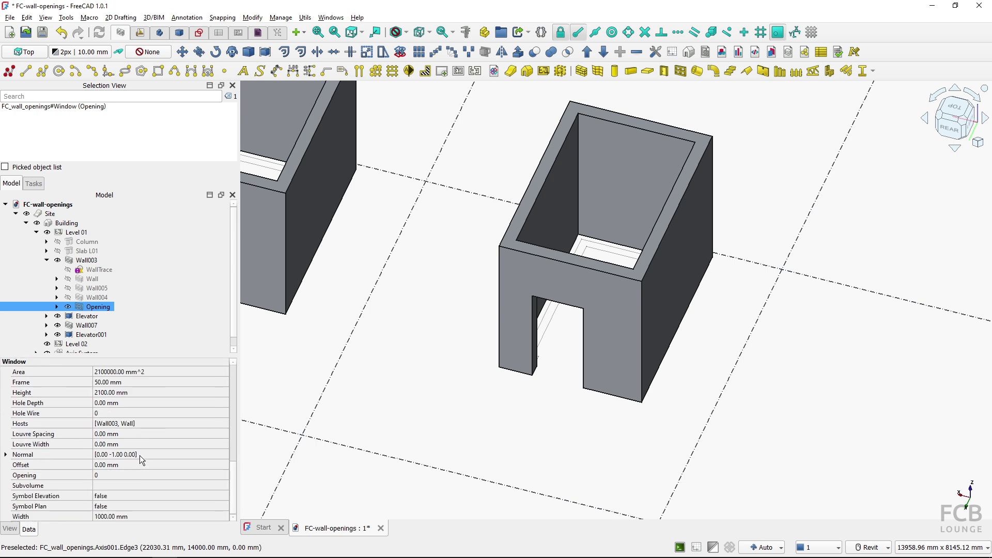
pyautogui.click(134, 515)
pyautogui.write('1500')
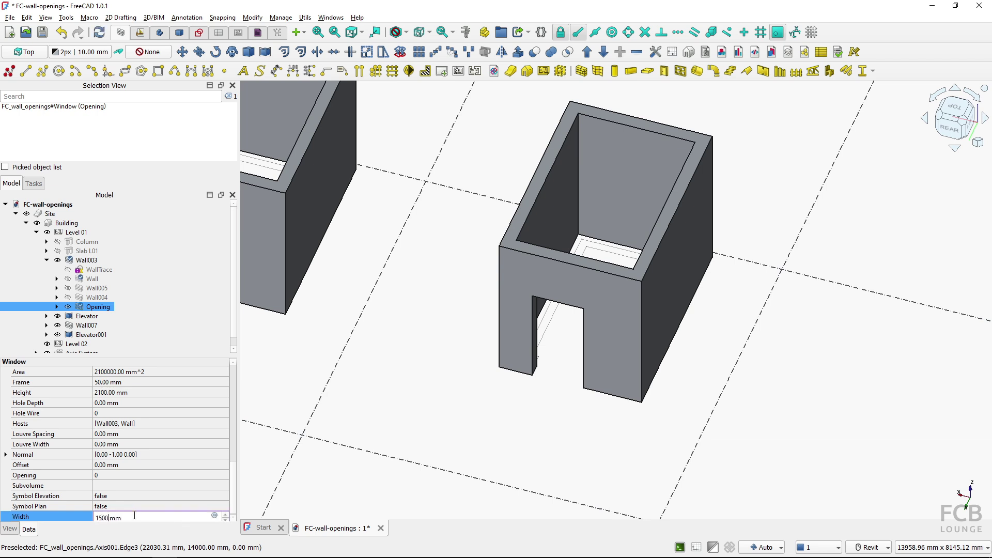
pyautogui.press('Return')
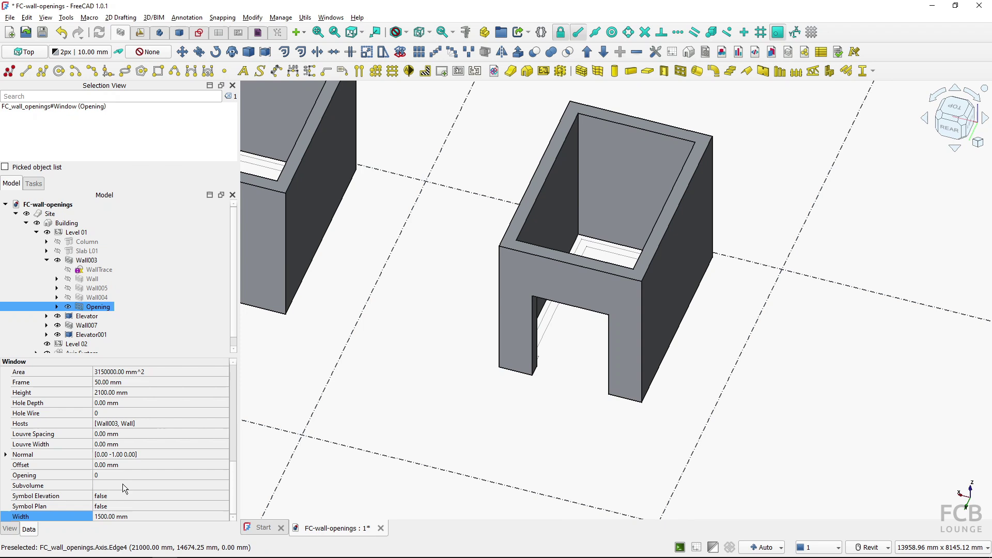
pyautogui.click(141, 393)
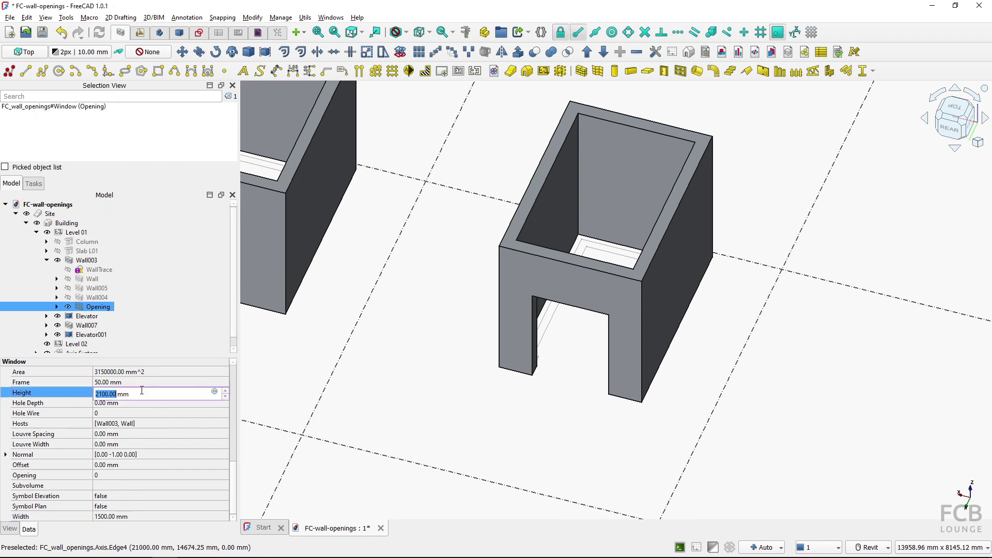
pyautogui.write('2200')
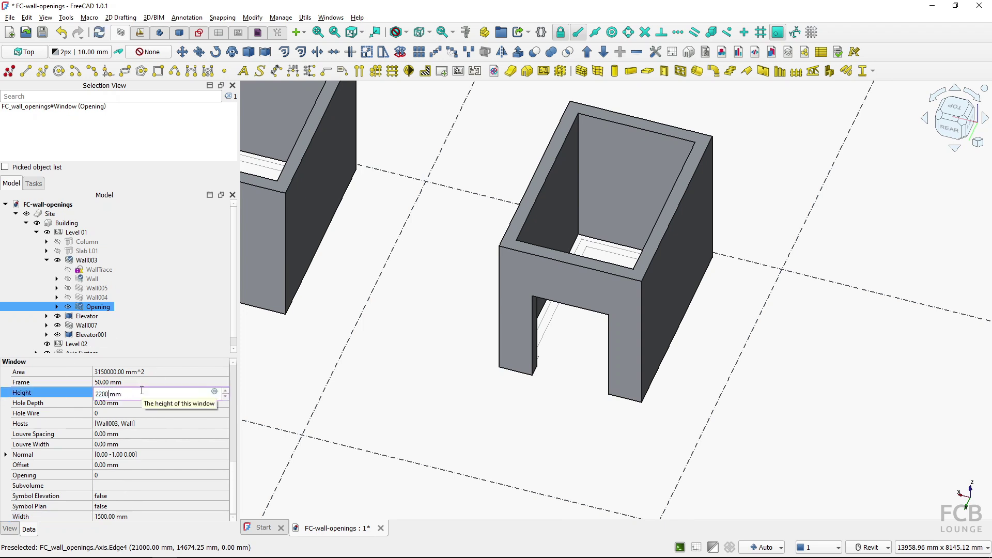
pyautogui.press('Return')
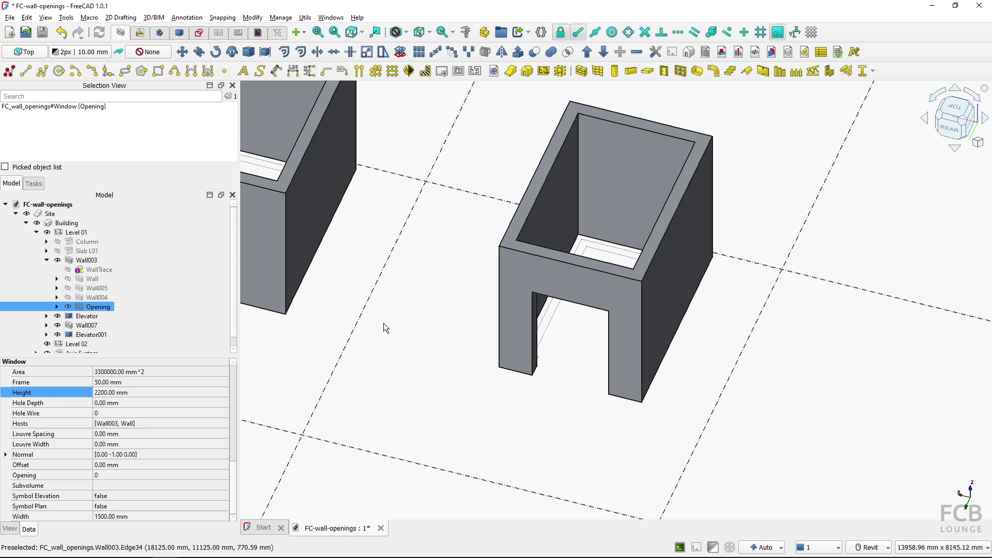
# Turn on the display of the working plane grid.
pyautogui.moveTo(383, 323); pyautogui.dragTo(654, 395, button='middle')
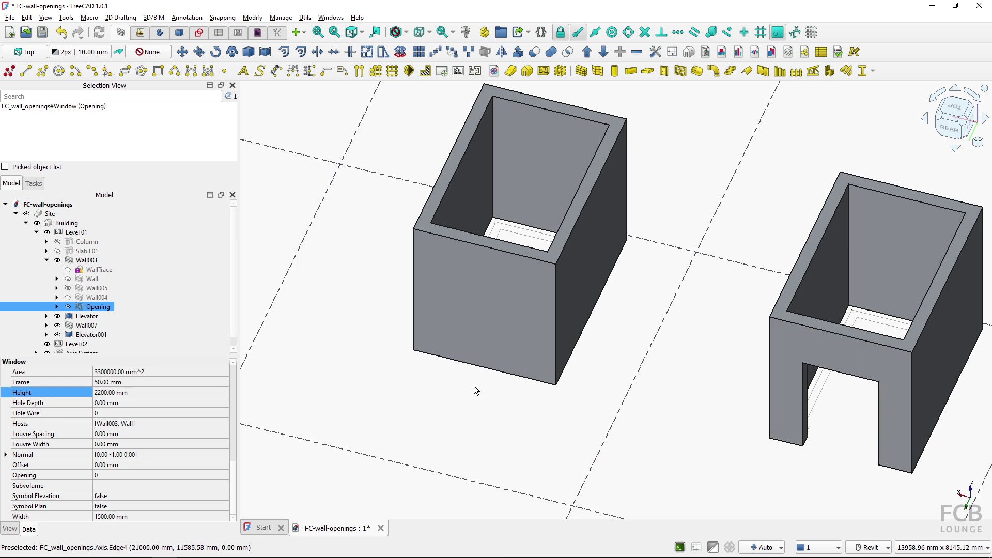
pyautogui.click(464, 335)
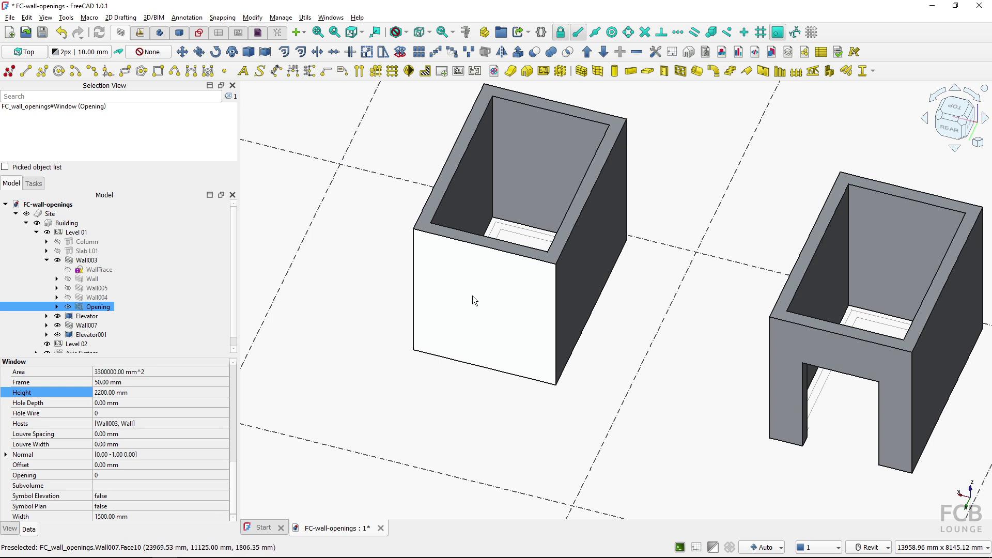
pyautogui.click(812, 32)
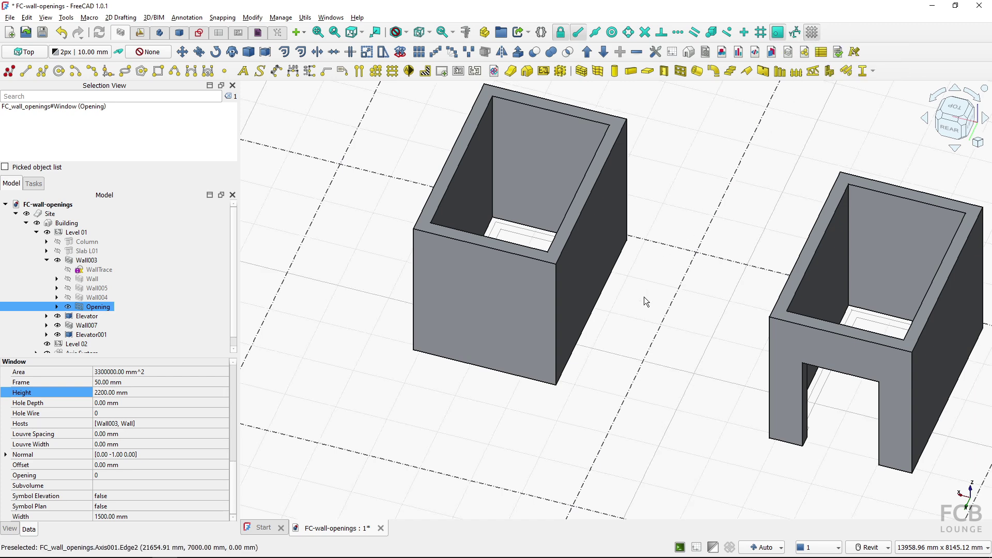
pyautogui.scroll(-2, 643, 299)
pyautogui.scroll(2, 579, 362)
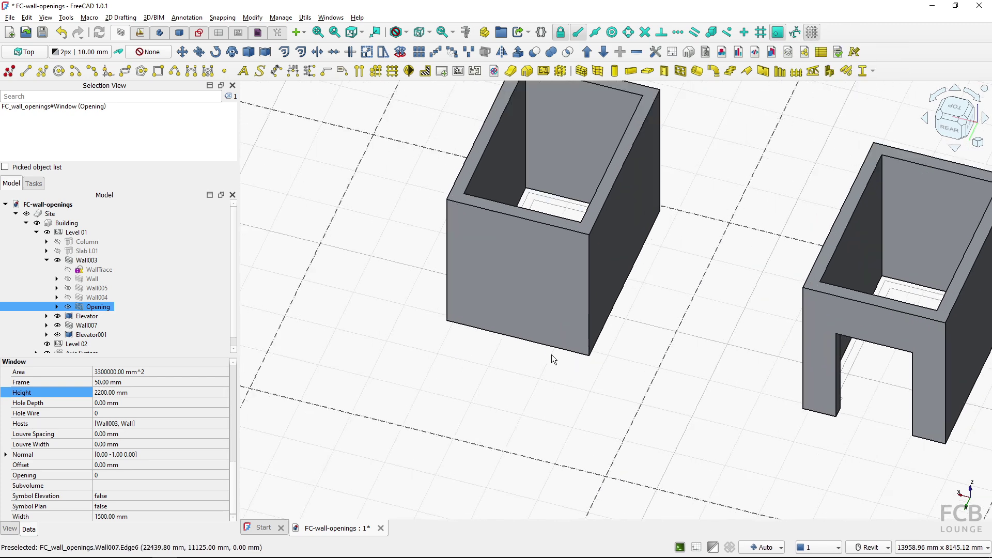
# Align the working plane to the front face of the second shaft wall, Wall007.
pyautogui.click(520, 277)
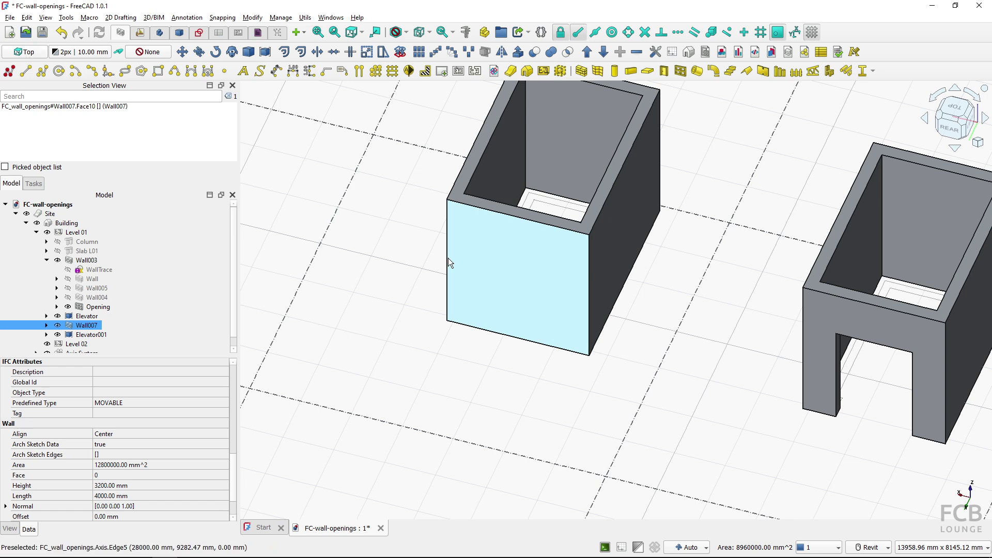
pyautogui.click(85, 106)
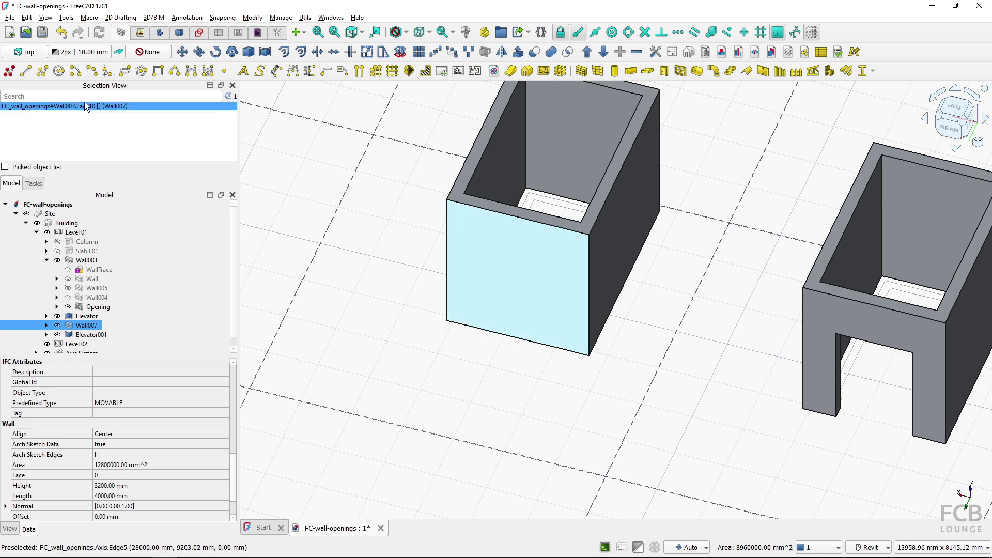
pyautogui.click(26, 53)
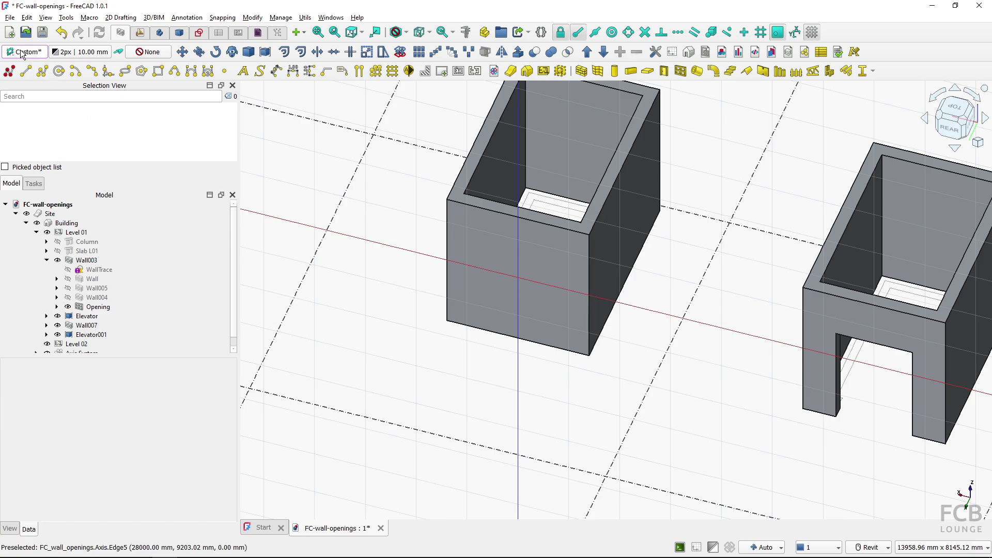
# Switch to the Rear view to face the front of shaft wall Wall007 straight on.
pyautogui.scroll(-5, 470, 310)
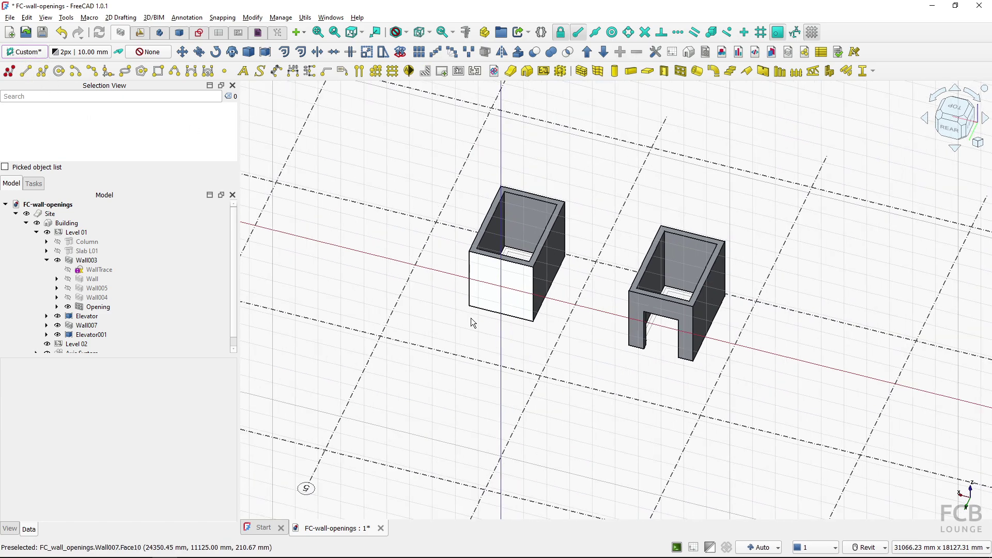
pyautogui.keyDown('shift'); pyautogui.moveTo(470, 321); pyautogui.dragTo(553, 345, button='middle'); pyautogui.keyUp('shift')
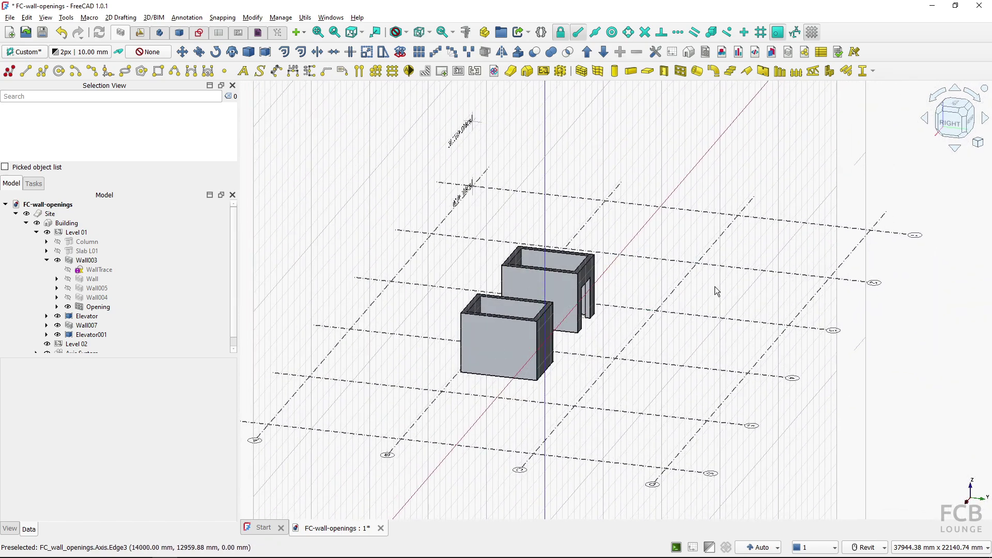
pyautogui.keyDown('shift'); pyautogui.moveTo(715, 286); pyautogui.dragTo(794, 236, button='middle'); pyautogui.keyUp('shift')
pyautogui.click(965, 122)
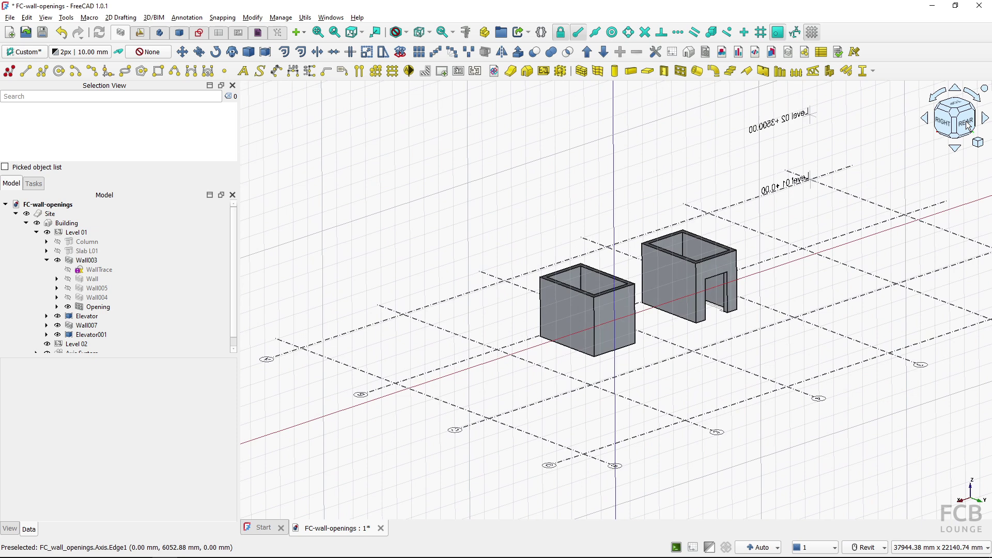
pyautogui.scroll(6, 607, 365)
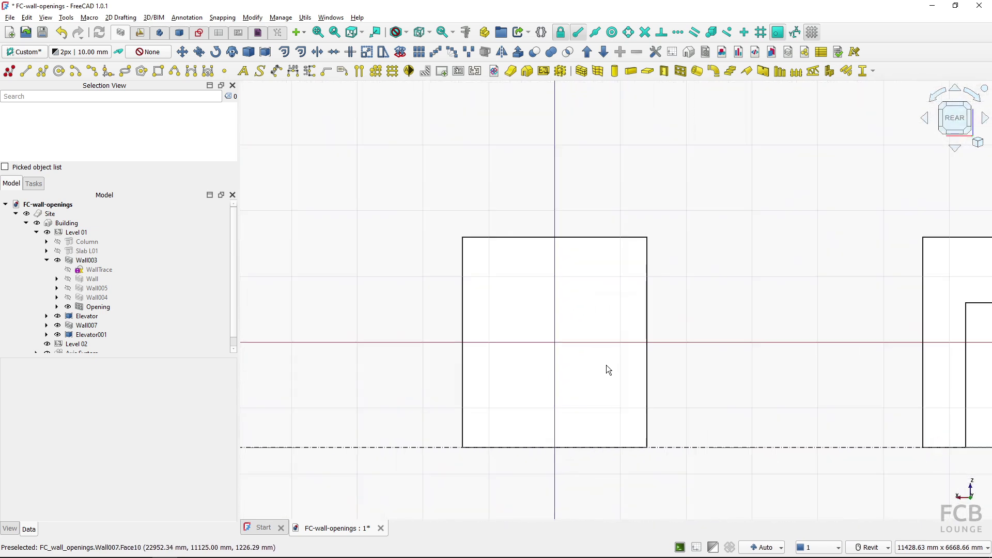
pyautogui.scroll(1, 629, 352)
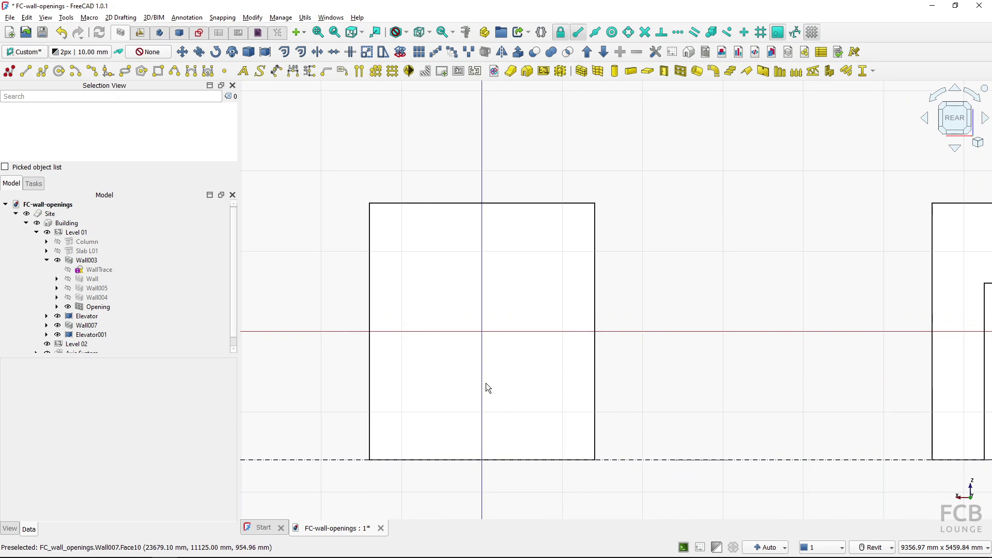
# Draw a rectangle 1500 mm wide and 2200 mm high from the lower-left corner of Wall007's front face.
pyautogui.click(779, 33)
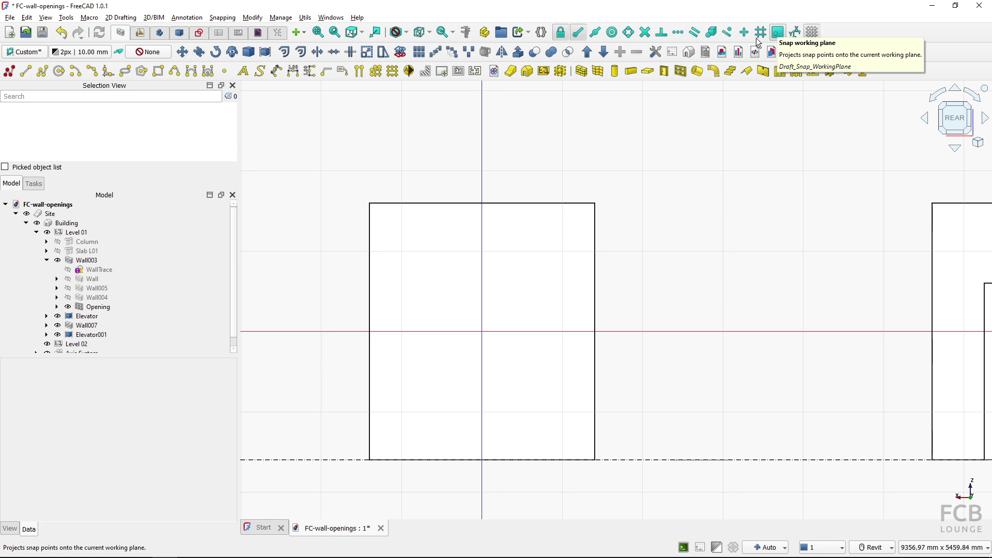
pyautogui.click(160, 77)
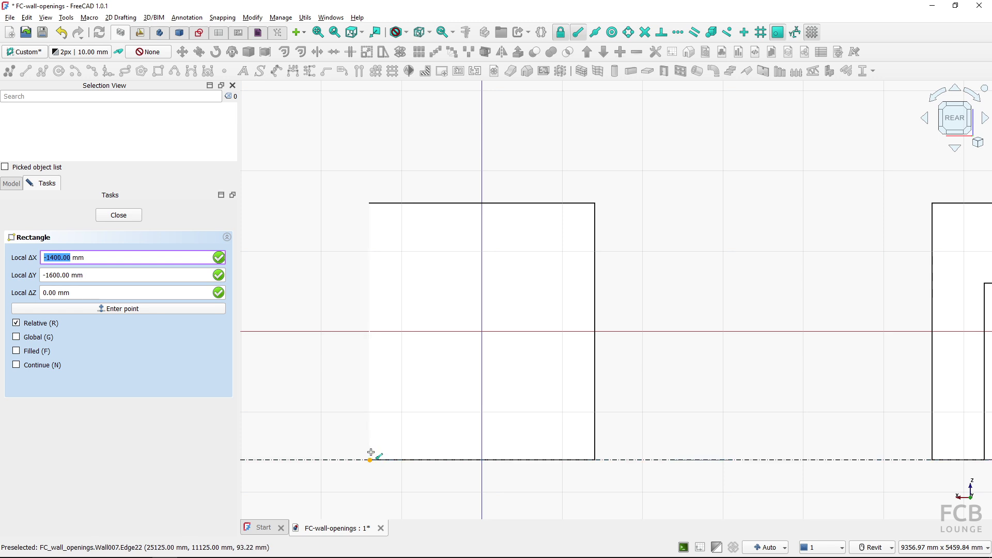
pyautogui.click(371, 453)
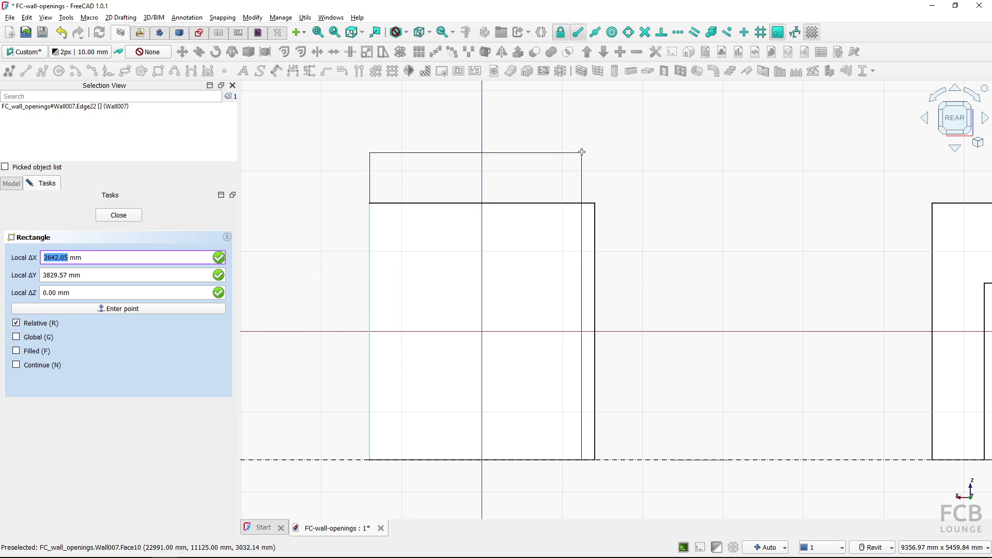
pyautogui.write('1500')
pyautogui.press('Tab')
pyautogui.write('2')
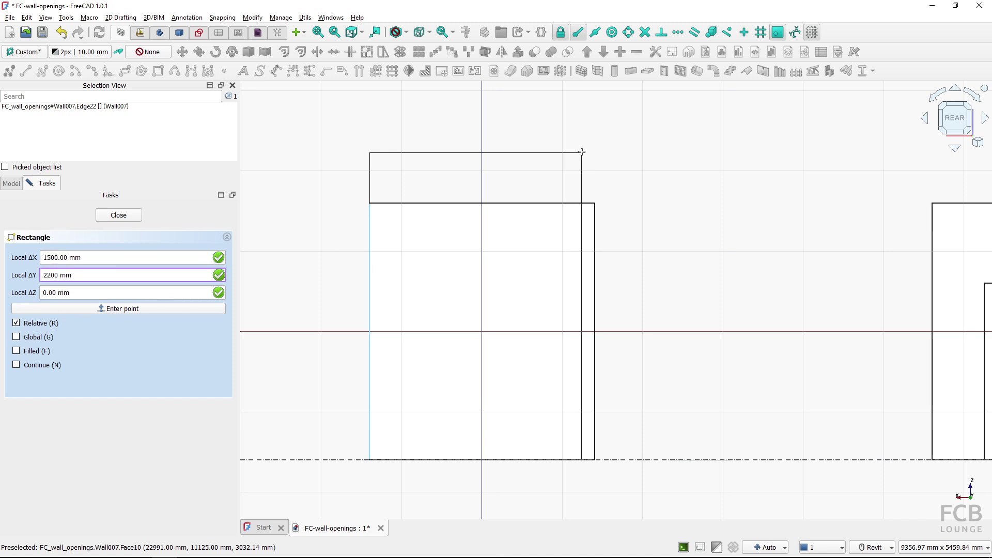
pyautogui.press('Tab')
pyautogui.press('Return')
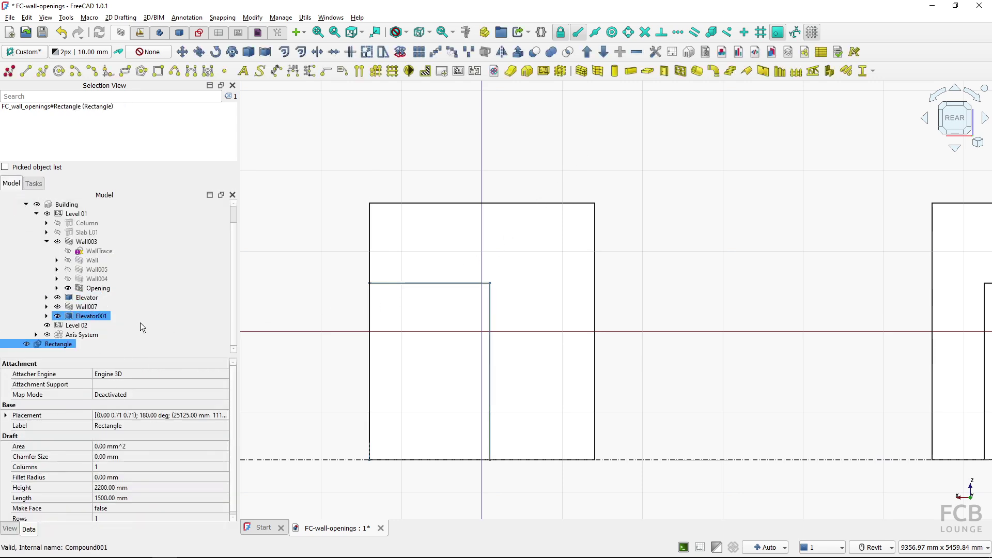
# Move the rectangle 650 mm horizontally along local X to centre it on Wall007's front face.
pyautogui.scroll(-2, 279, 323)
pyautogui.keyDown('shift'); pyautogui.moveTo(281, 325); pyautogui.dragTo(496, 261, button='middle'); pyautogui.keyUp('shift')
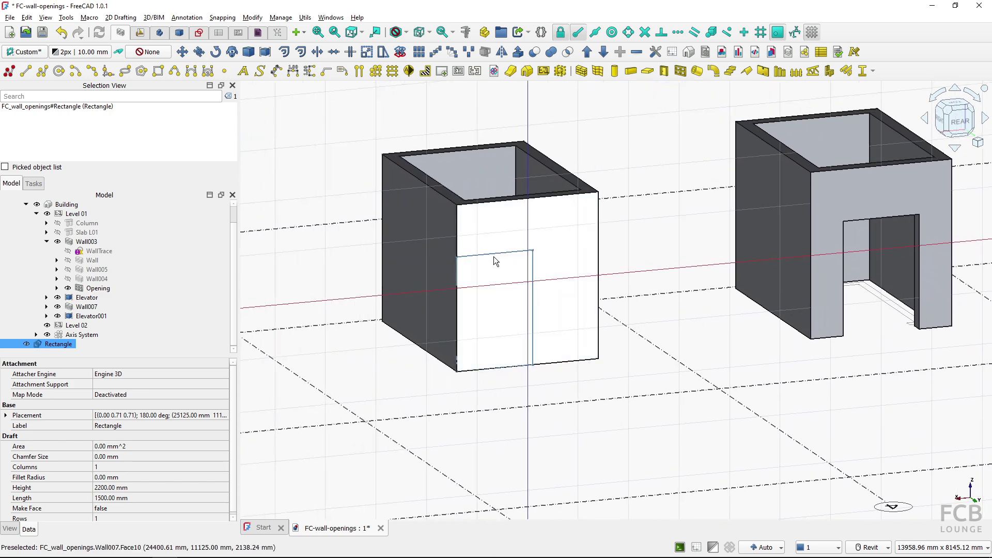
pyautogui.click(961, 125)
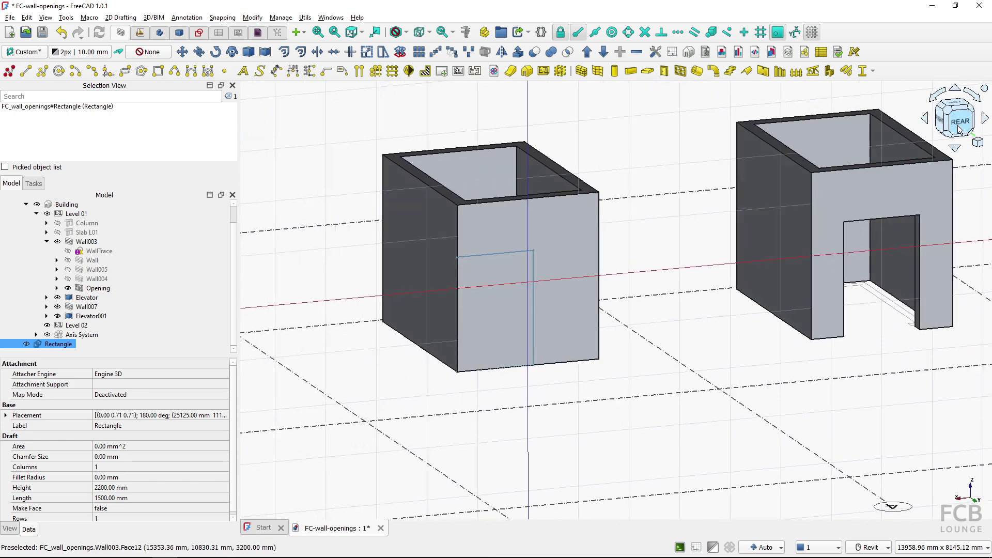
pyautogui.scroll(3, 588, 300)
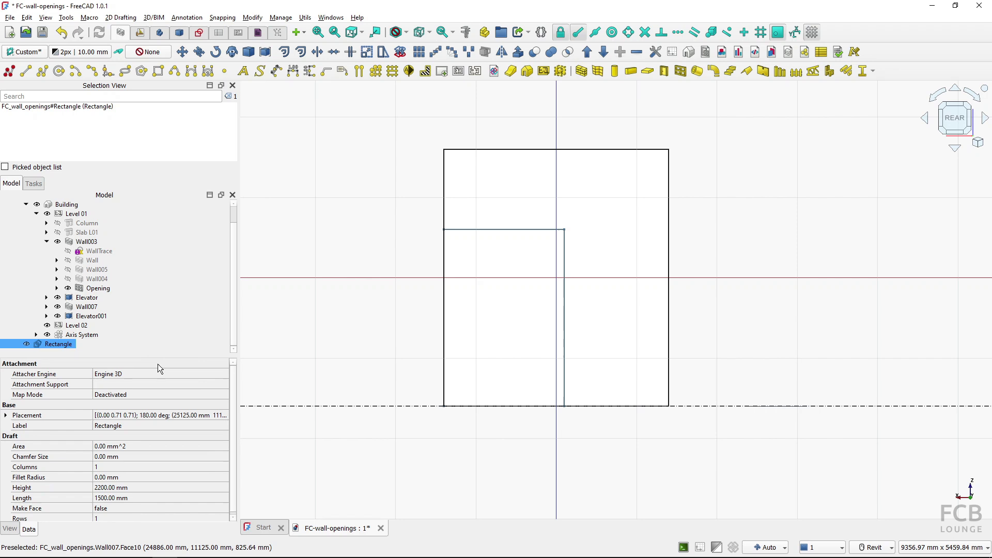
pyautogui.click(186, 57)
pyautogui.click(362, 112)
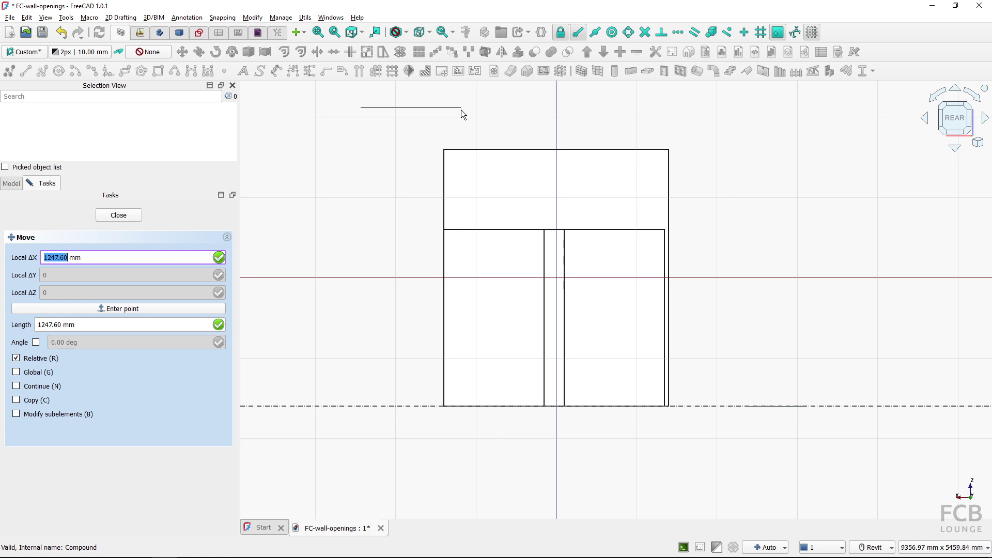
pyautogui.write('650')
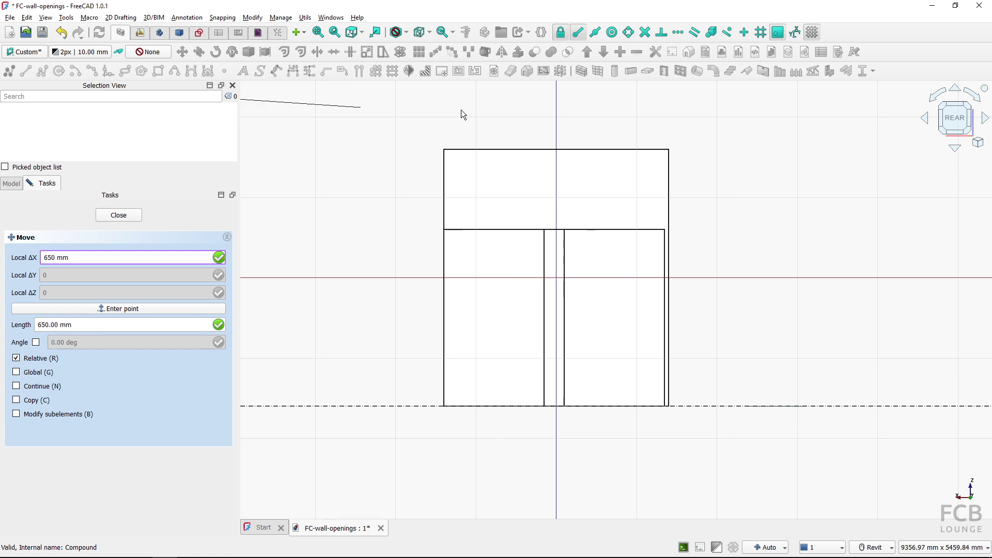
pyautogui.press('Return')
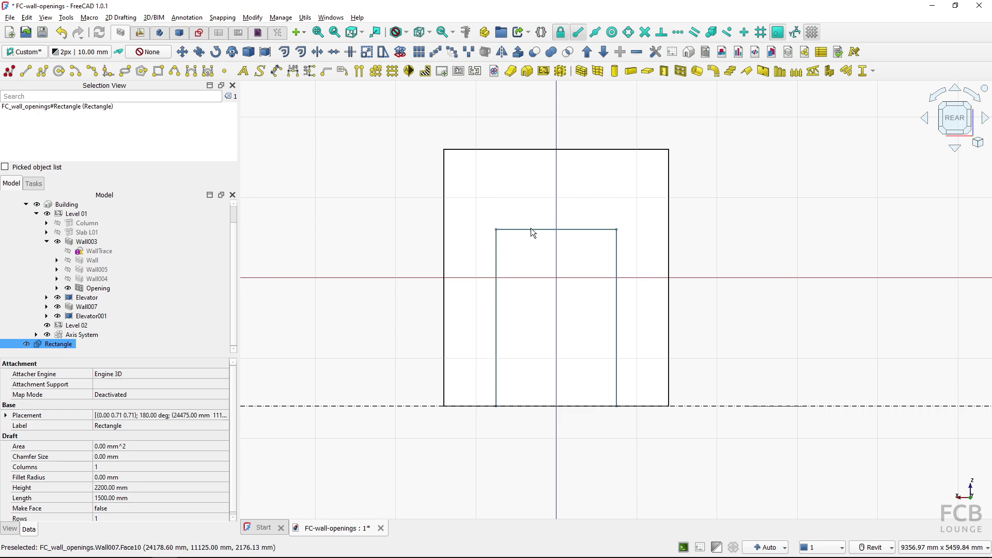
# Extrude the rectangle symmetrically along its normal as a solid with a length of 1000 mm.
pyautogui.scroll(-3, 439, 290)
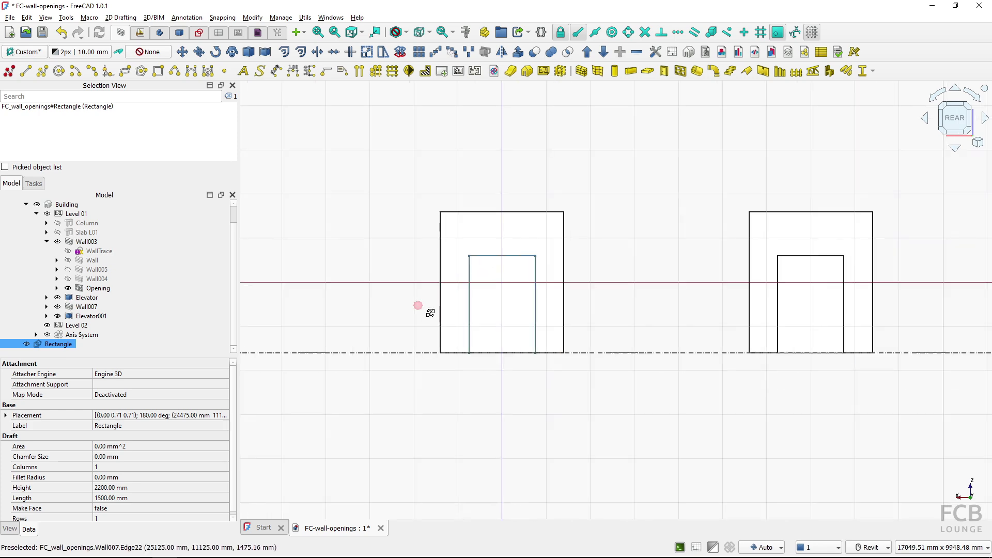
pyautogui.keyDown('shift'); pyautogui.moveTo(427, 311); pyautogui.dragTo(651, 415, button='middle'); pyautogui.keyUp('shift')
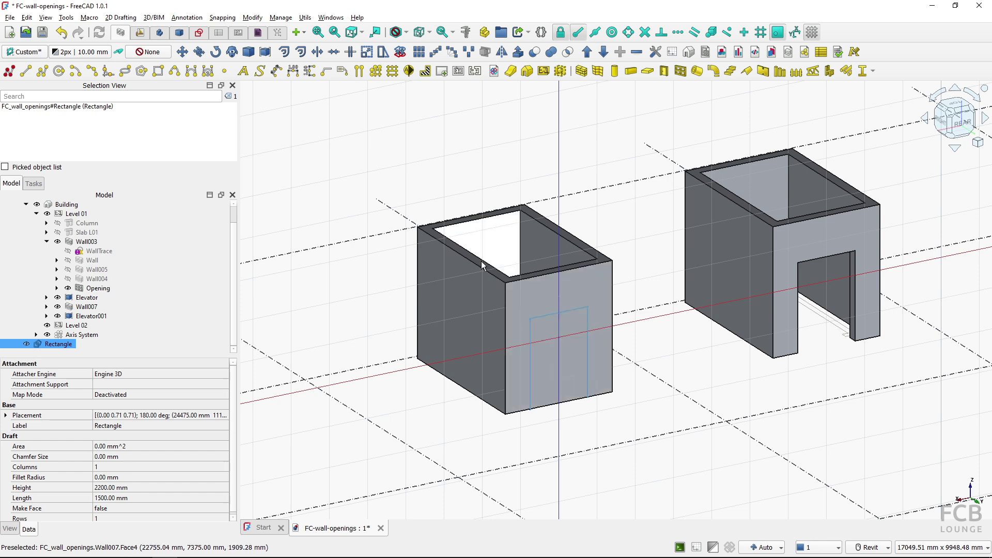
pyautogui.click(53, 349)
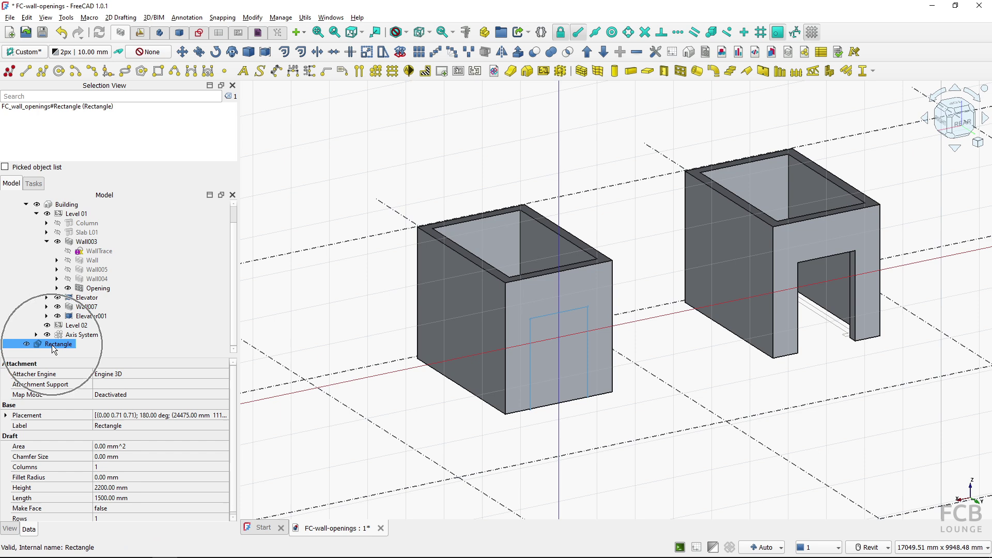
pyautogui.click(516, 58)
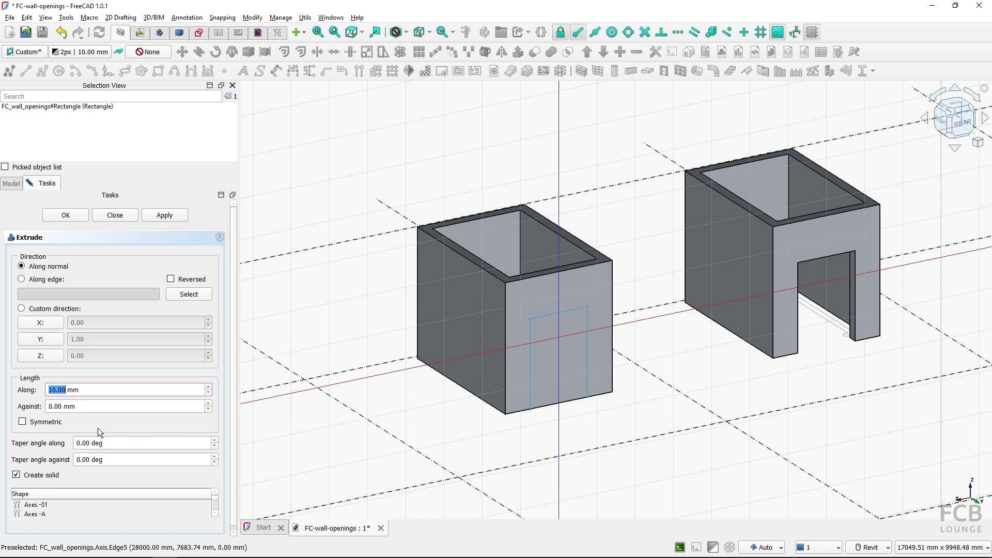
pyautogui.click(22, 422)
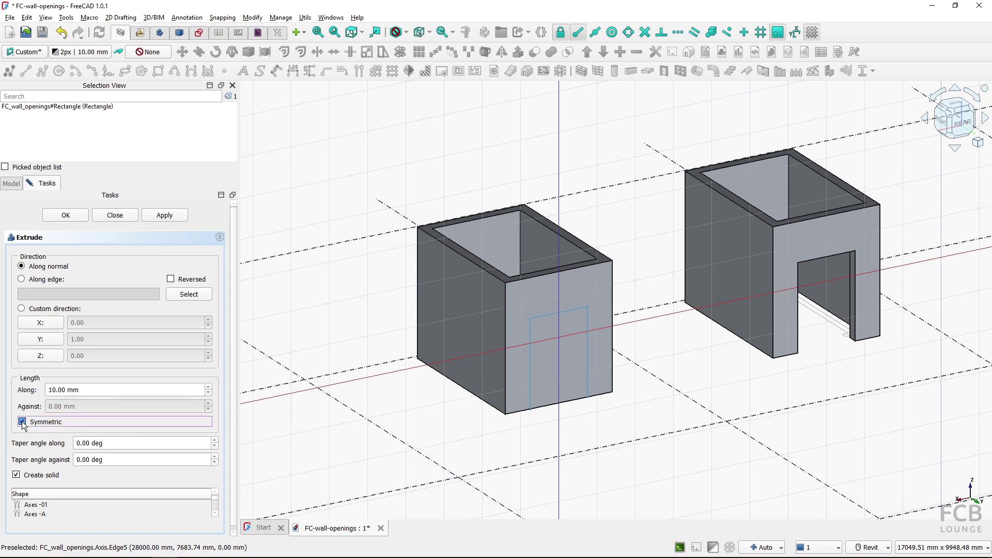
pyautogui.moveTo(104, 392); pyautogui.dragTo(6, 392)
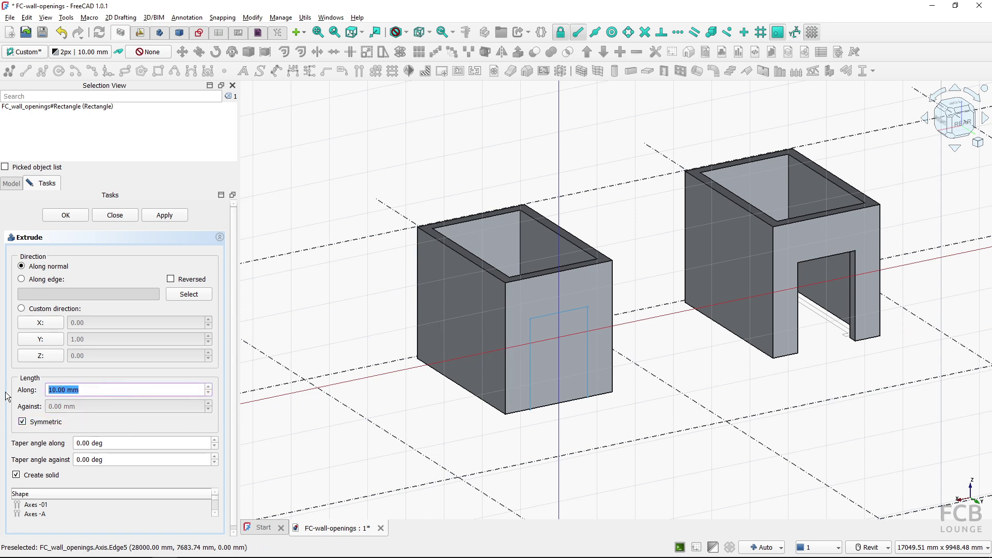
pyautogui.write('1000')
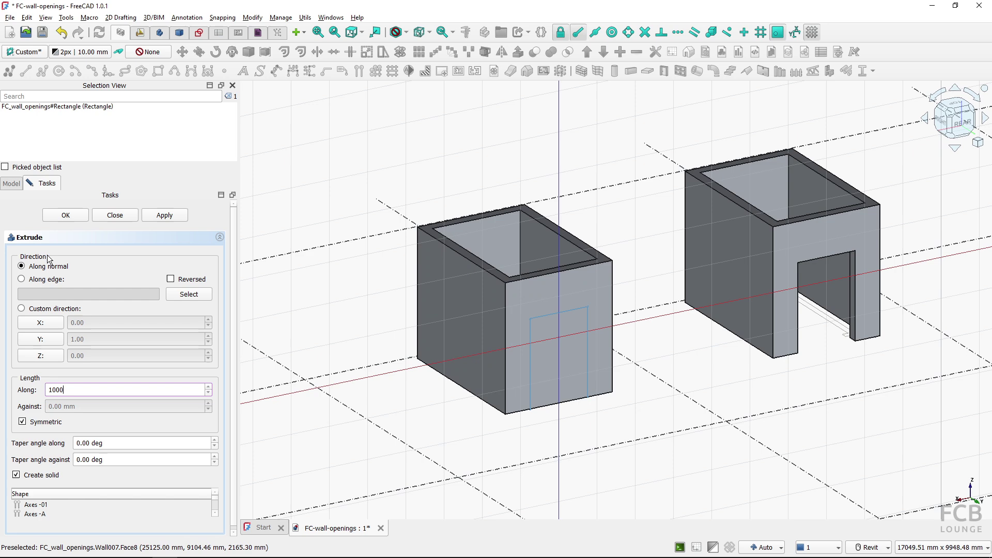
pyautogui.click(58, 217)
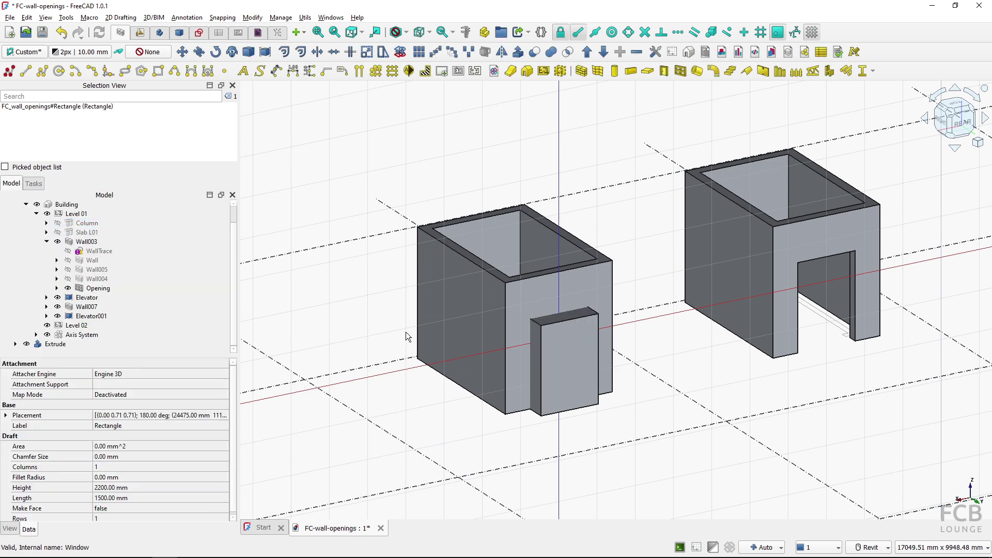
# Subtract the extruded box from Wall007 to cut the door opening in the shaft wall.
pyautogui.click(564, 358)
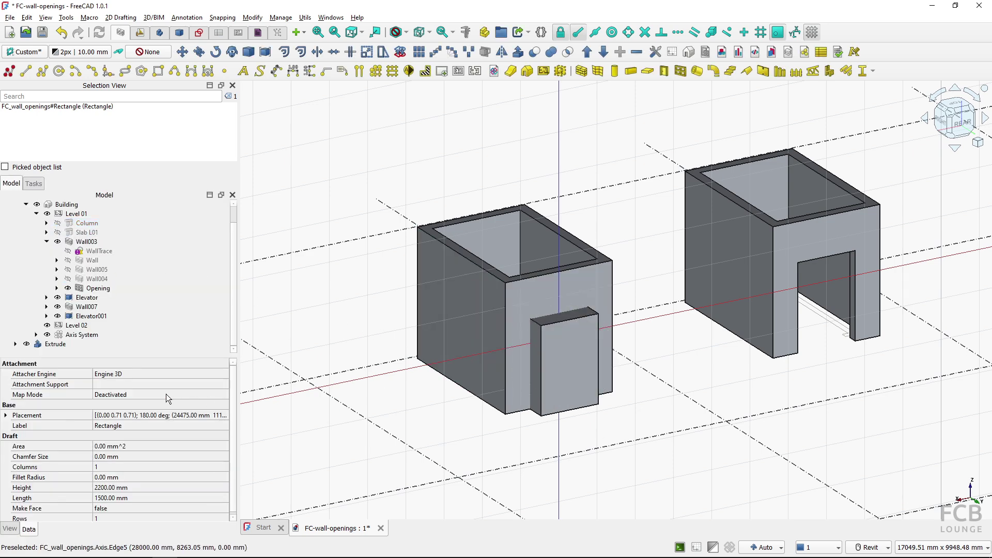
pyautogui.keyDown('shift'); pyautogui.moveTo(458, 383); pyautogui.dragTo(505, 279, button='middle'); pyautogui.keyUp('shift')
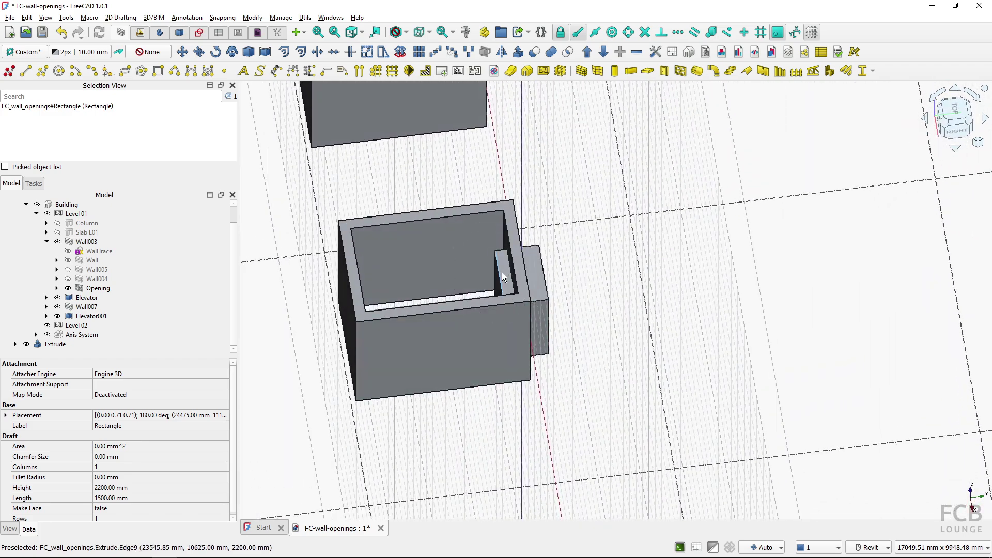
pyautogui.keyDown('shift'); pyautogui.moveTo(553, 357); pyautogui.dragTo(342, 264, button='middle'); pyautogui.keyUp('shift')
pyautogui.click(614, 417)
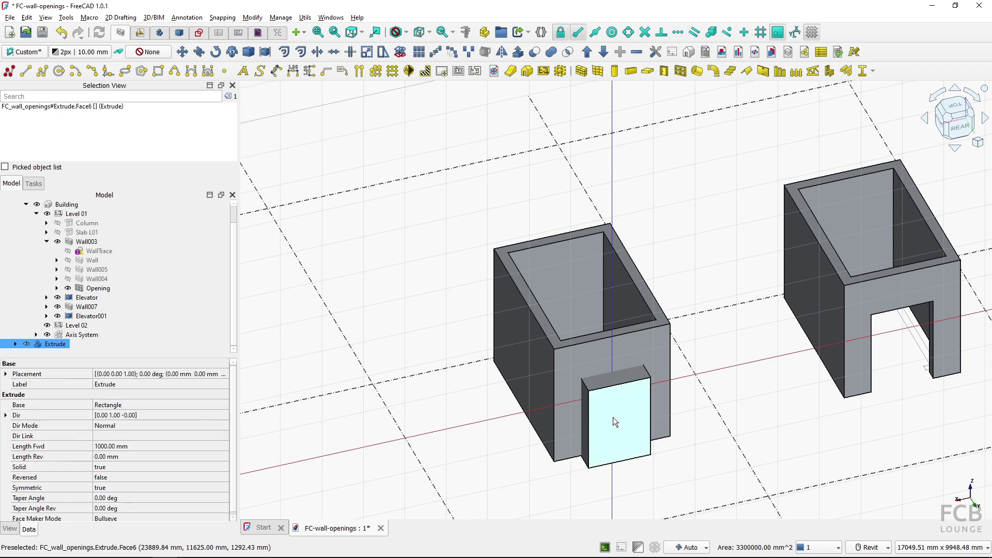
pyautogui.keyDown('ctrl'); pyautogui.click(594, 358); pyautogui.keyUp('ctrl')
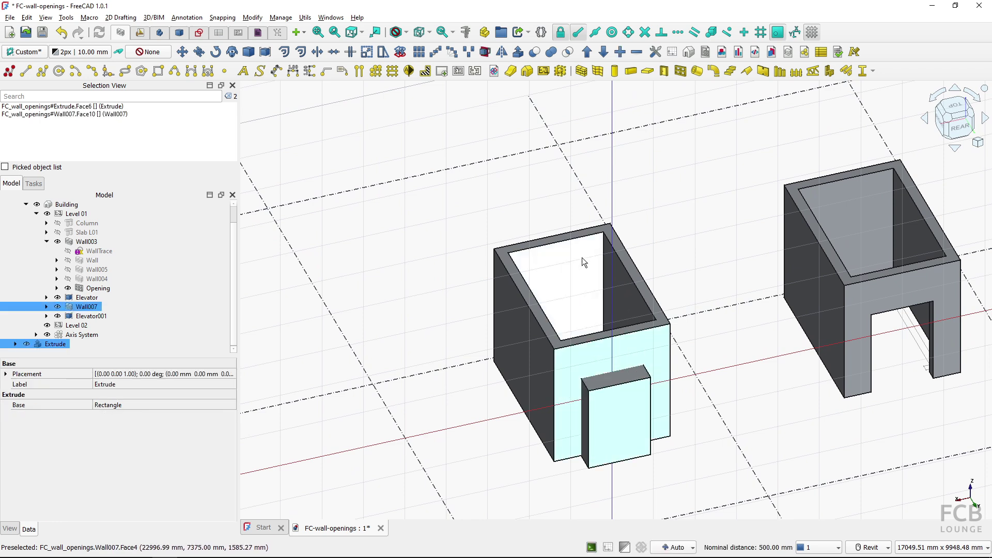
pyautogui.click(637, 53)
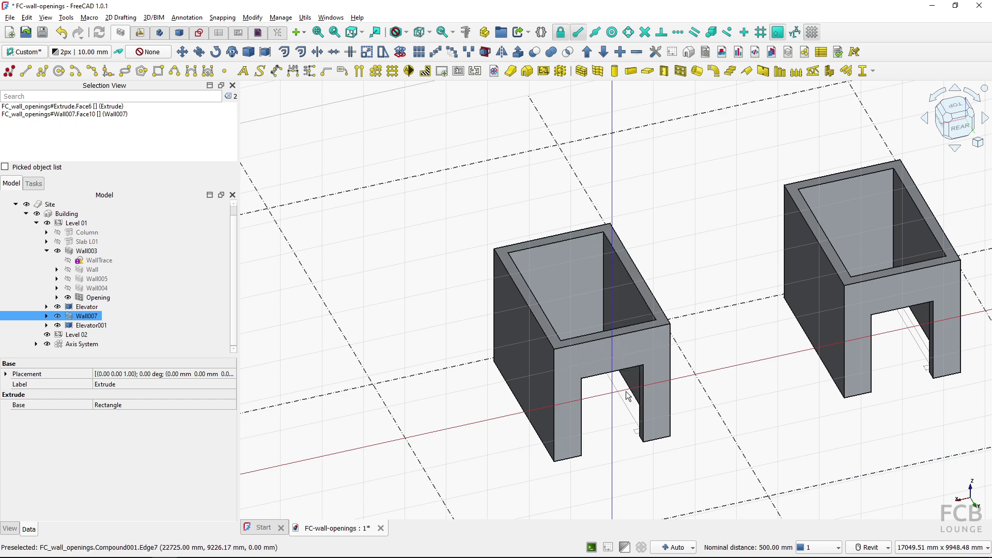
# Set the length of the base rectangle under Wall007's extrusion to 1000 mm and its height to 2000 mm.
pyautogui.click(46, 315)
pyautogui.scroll(-2, 52, 323)
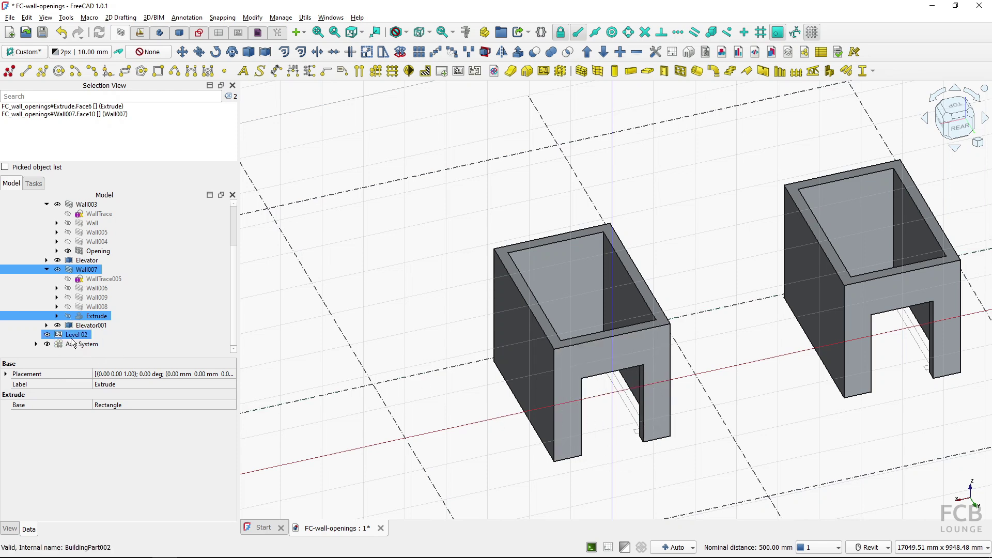
pyautogui.click(57, 316)
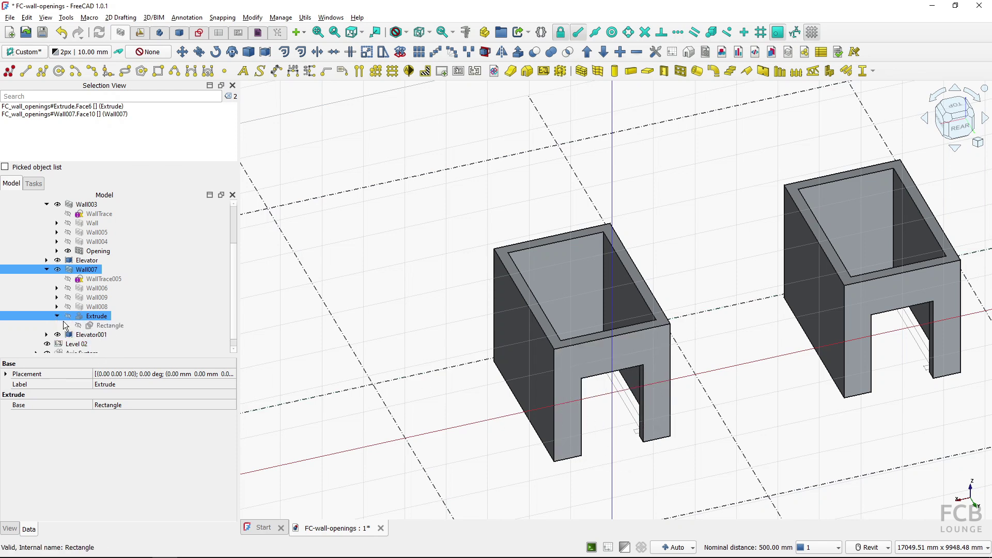
pyautogui.click(111, 326)
pyautogui.scroll(-1, 164, 462)
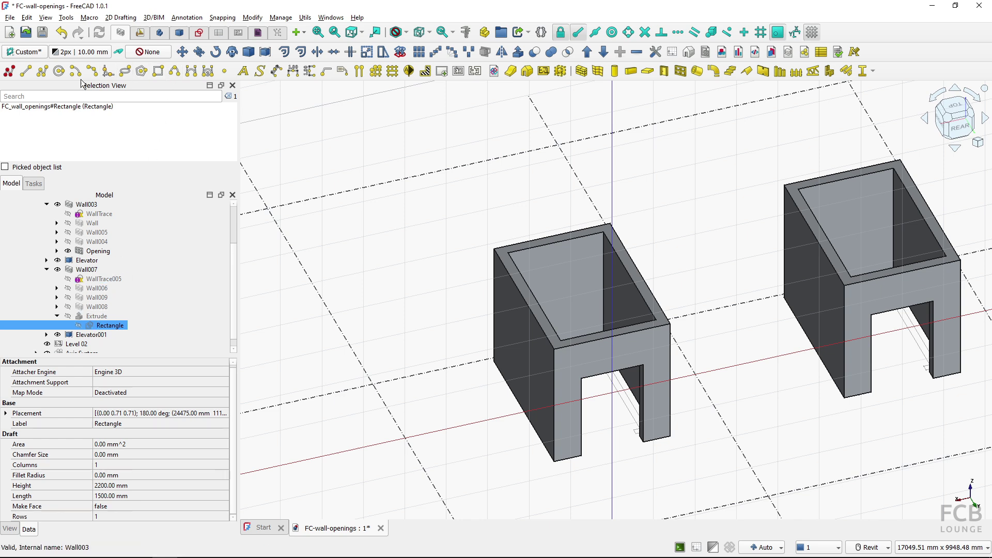
pyautogui.click(132, 495)
pyautogui.write('1000')
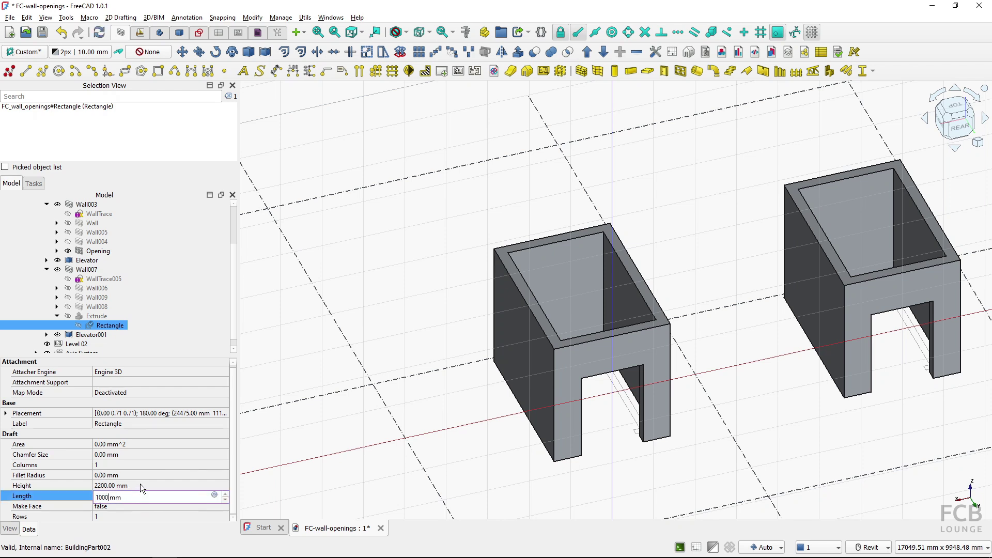
pyautogui.click(140, 481)
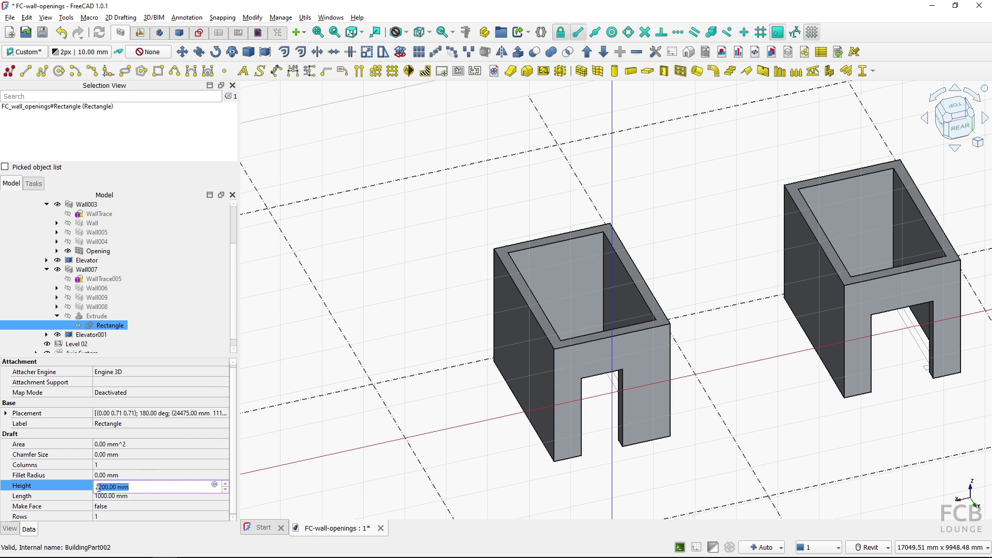
pyautogui.write('2000')
pyautogui.press('Return')
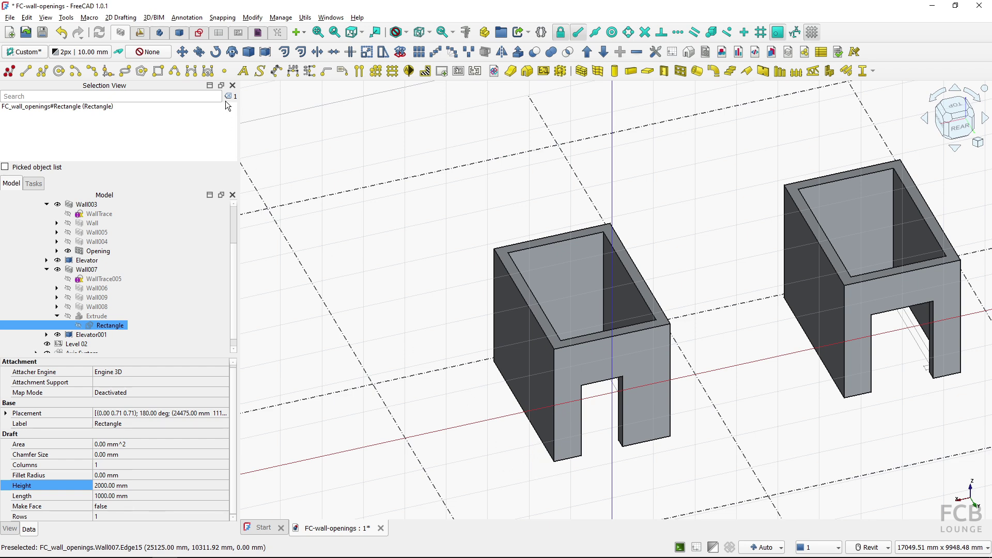
# Move the opening's base rectangle 250 mm along local X to centre the opening in Wall007.
pyautogui.press('m')
pyautogui.press('v')
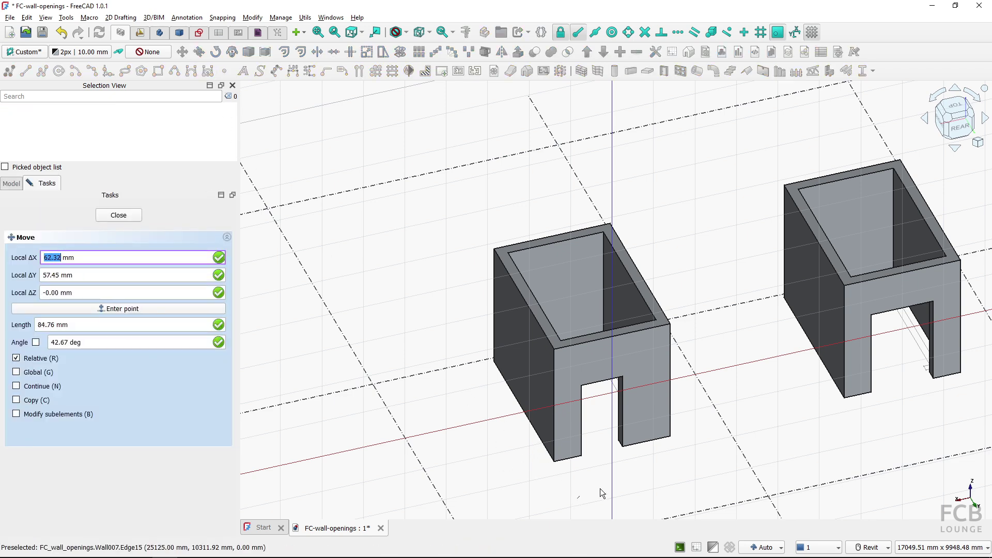
pyautogui.click(577, 497)
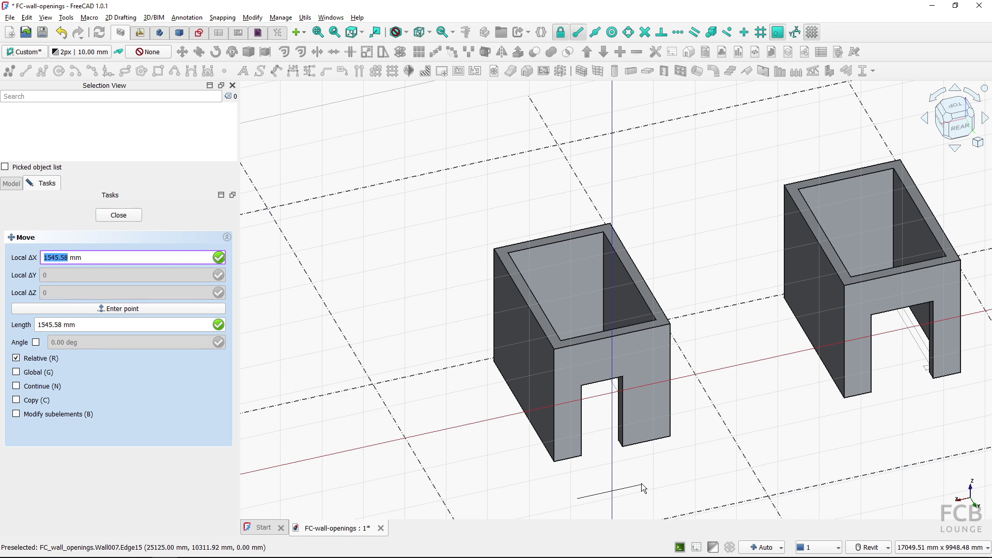
pyautogui.write('250')
pyautogui.press('Return')
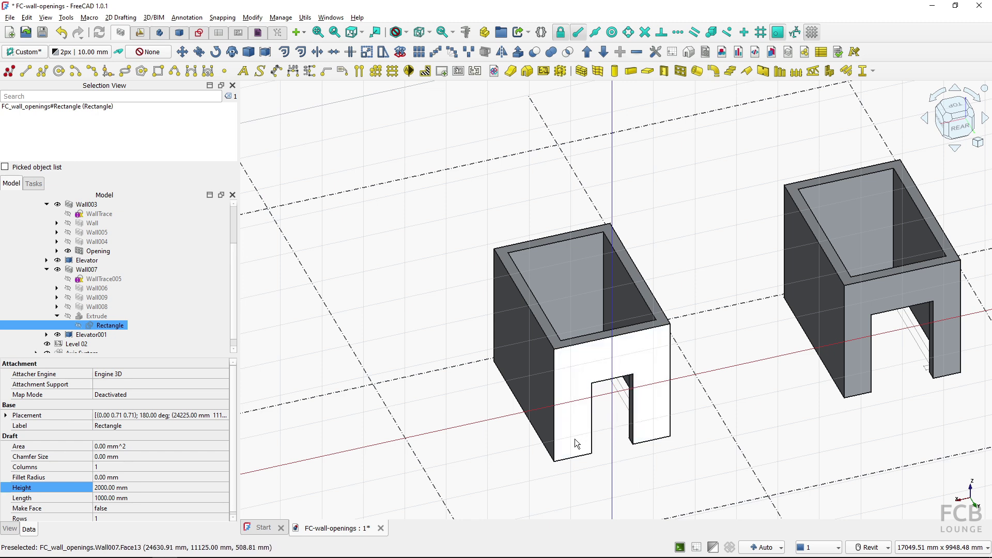
pyautogui.scroll(-2, 507, 453)
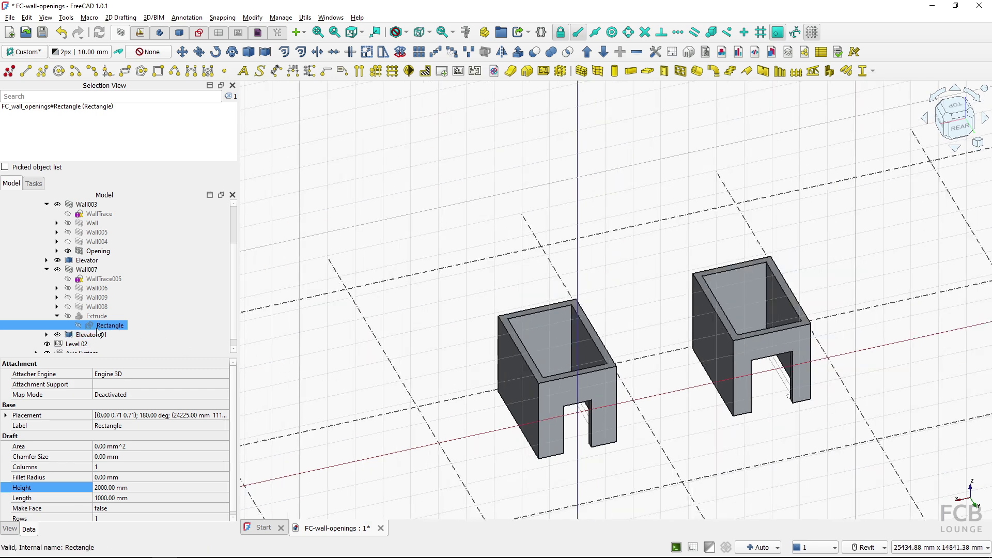
pyautogui.press('ctrl')
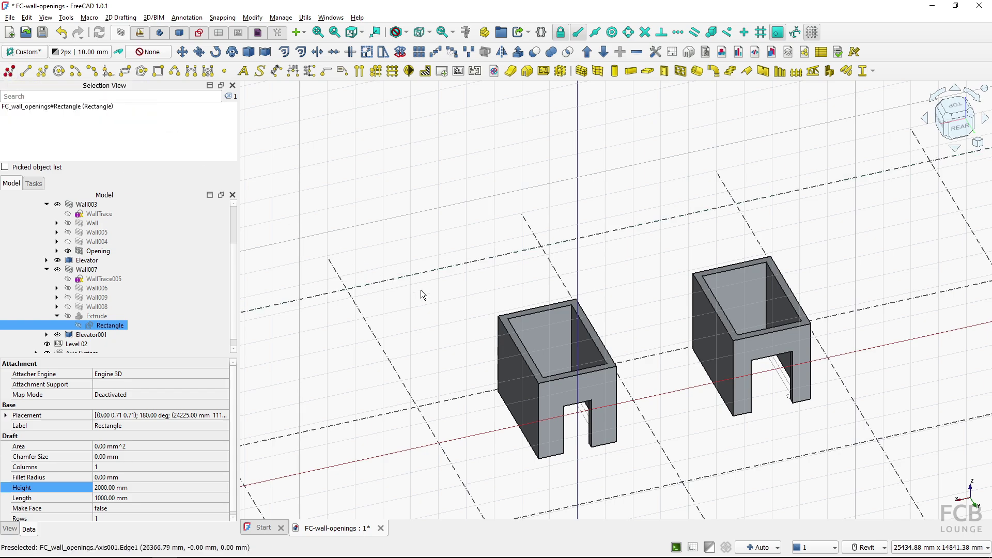
# Align the working plane with the solid front face of Wall007 and create a new sketch on it.
pyautogui.scroll(-3, 421, 290)
pyautogui.press('0')
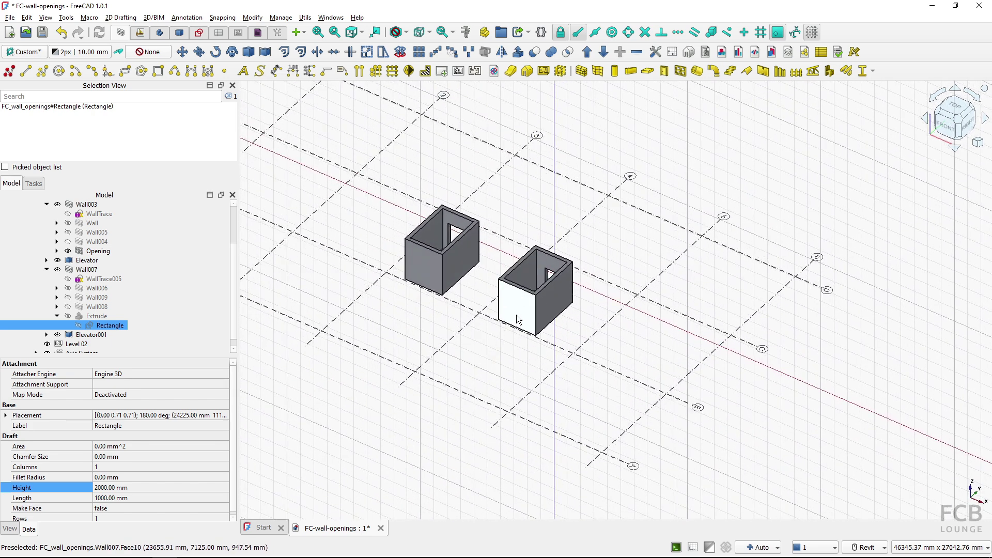
pyautogui.click(517, 310)
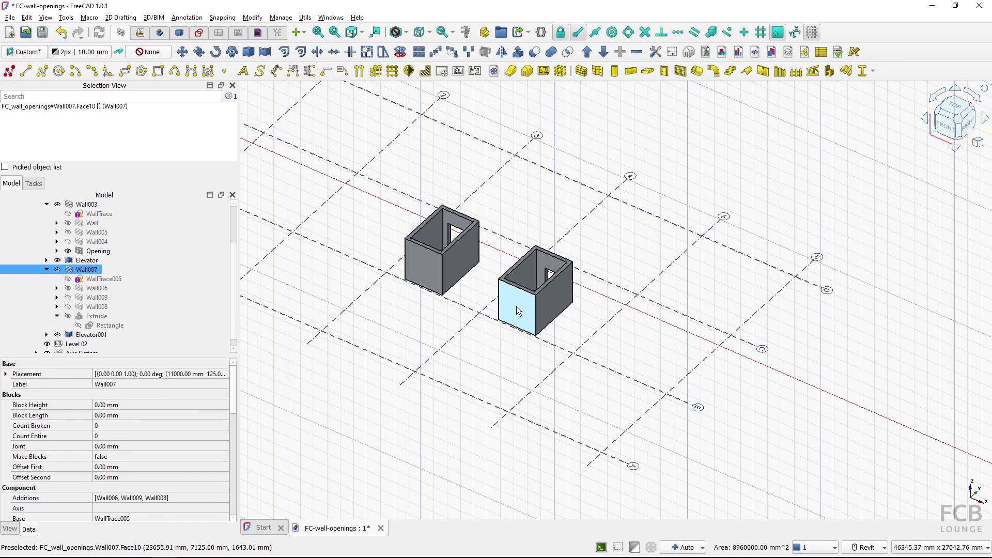
pyautogui.click(25, 53)
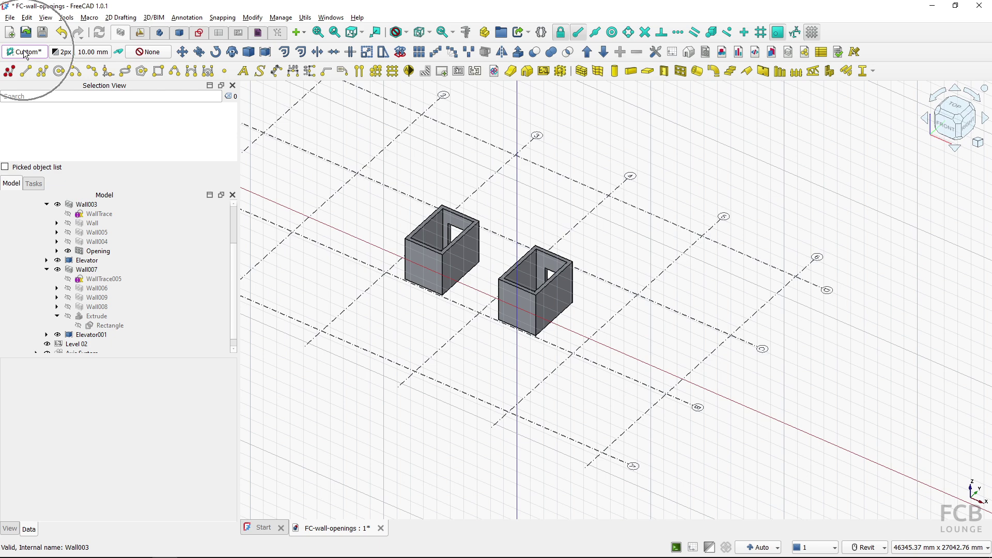
pyautogui.scroll(3, 506, 288)
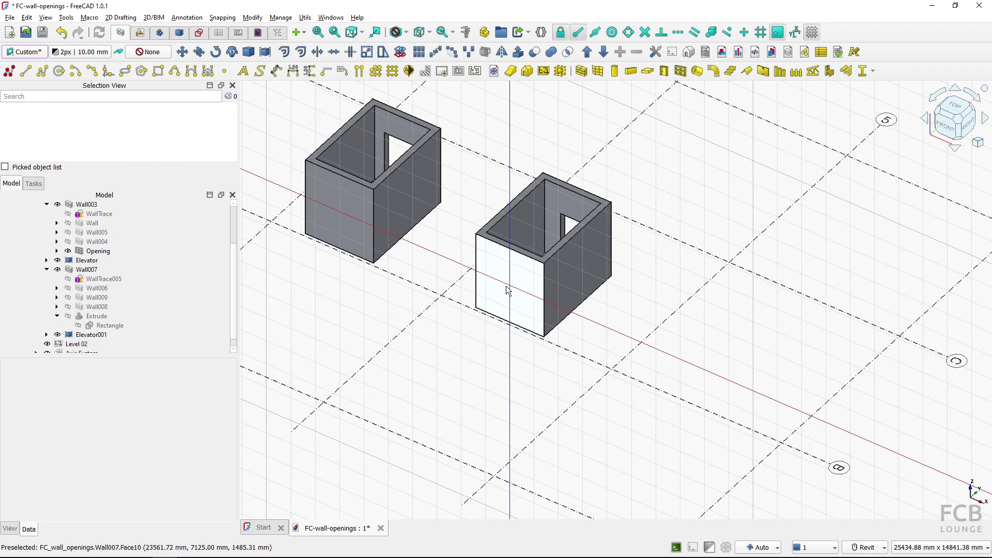
pyautogui.click(9, 71)
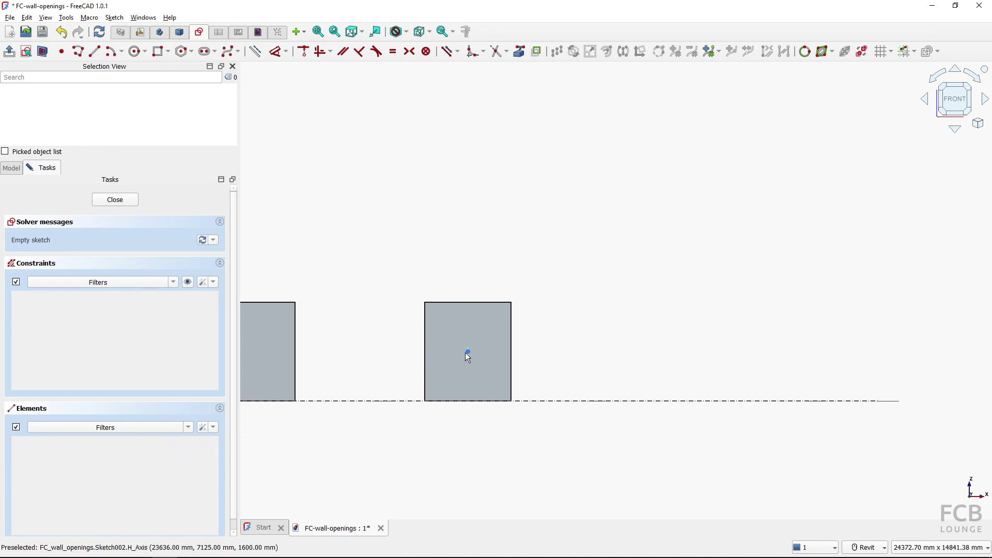
# Draw an upright rectangle around the sketch origin, within the outline of the wall face.
pyautogui.scroll(4, 468, 357)
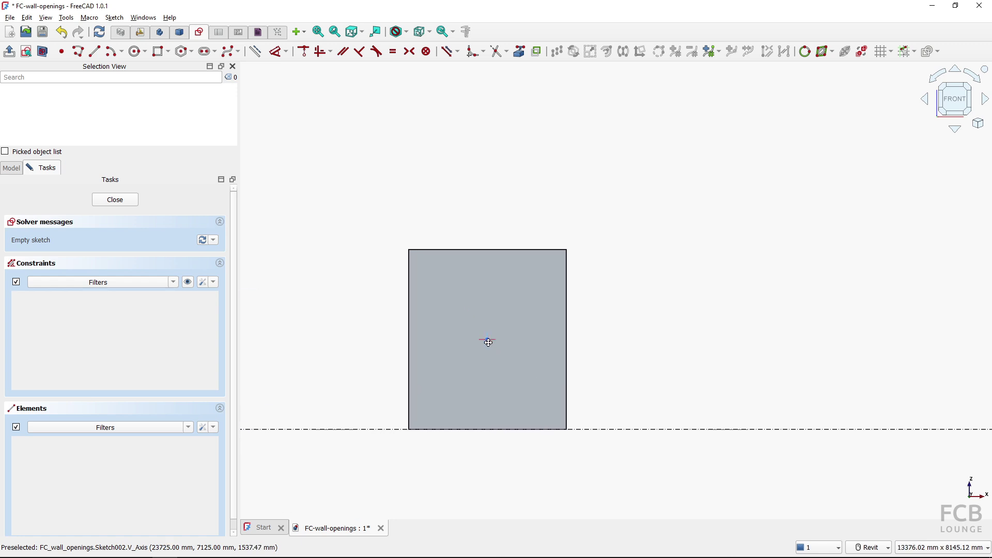
pyautogui.scroll(2, 504, 342)
pyautogui.moveTo(496, 331); pyautogui.dragTo(557, 256, button='middle')
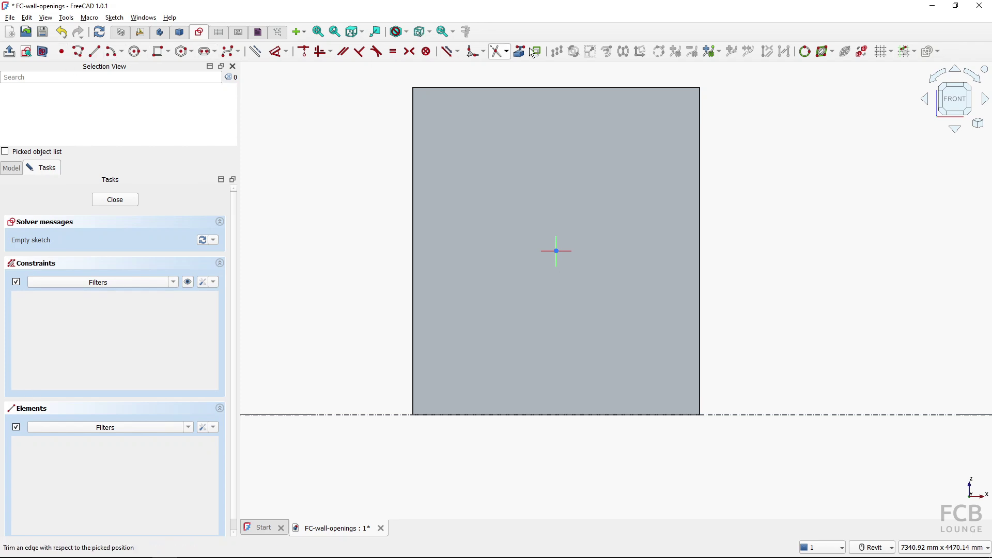
pyautogui.click(160, 52)
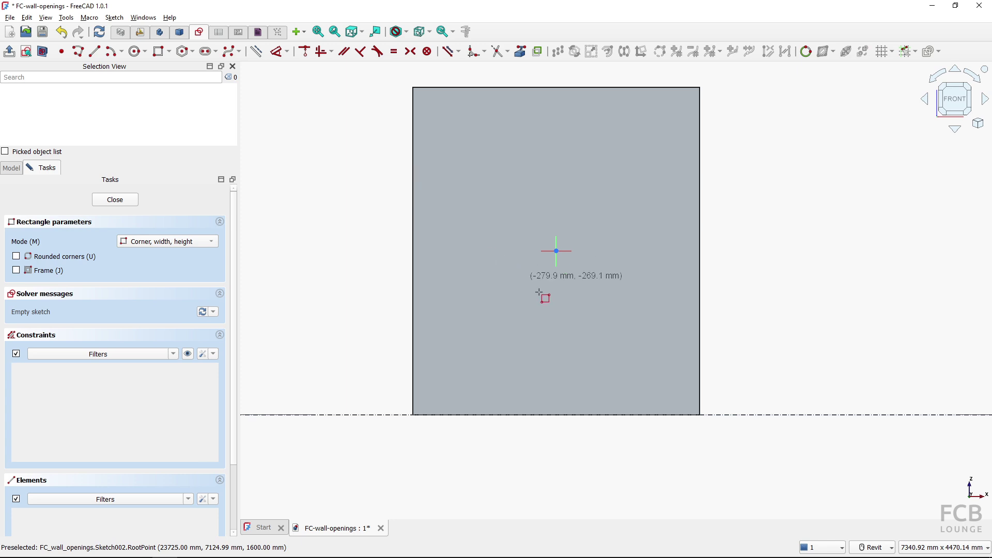
pyautogui.click(499, 360)
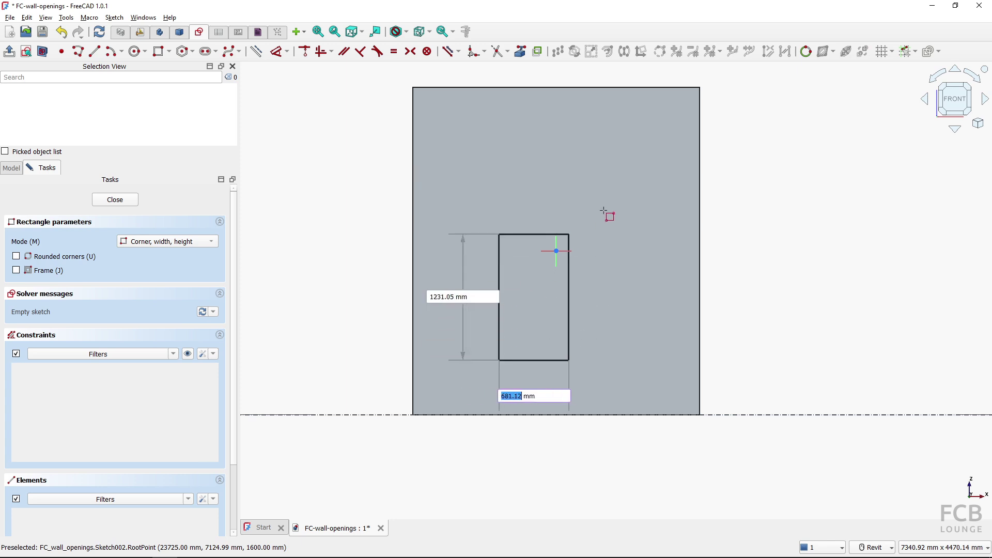
pyautogui.click(623, 175)
pyautogui.rightClick(439, 324)
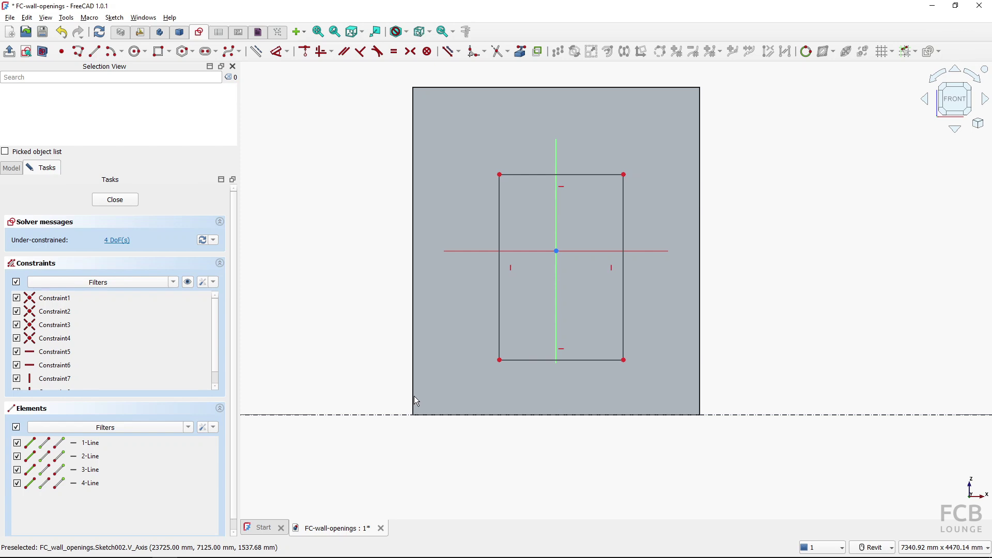
# Bring the grid axis line along the wall's base into the sketch as external geometry.
pyautogui.click(433, 416)
pyautogui.click(434, 417)
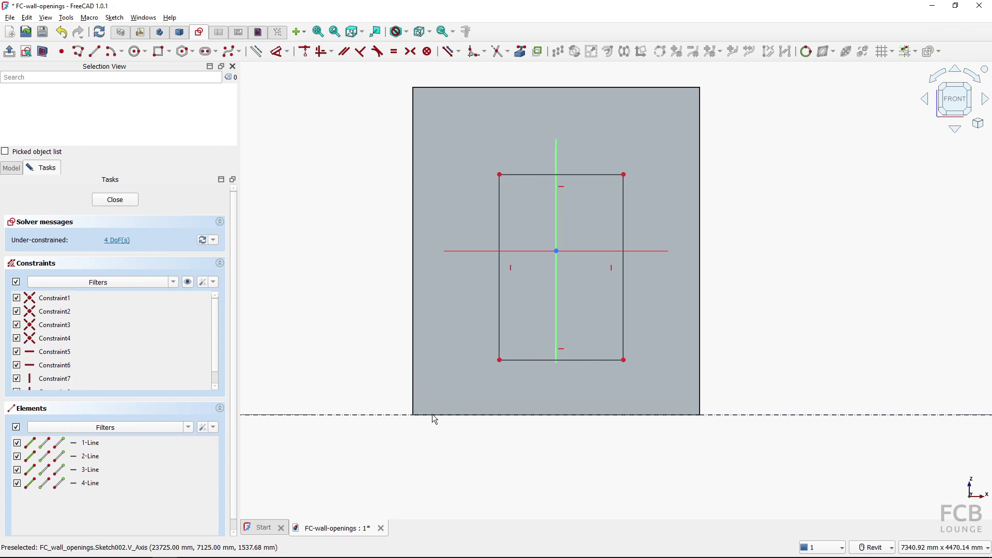
pyautogui.click(522, 52)
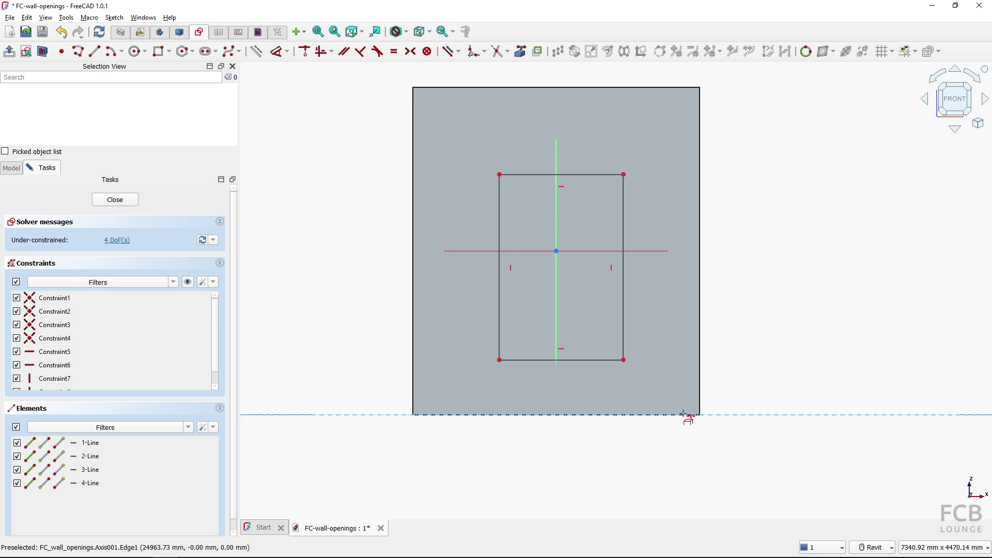
pyautogui.click(400, 415)
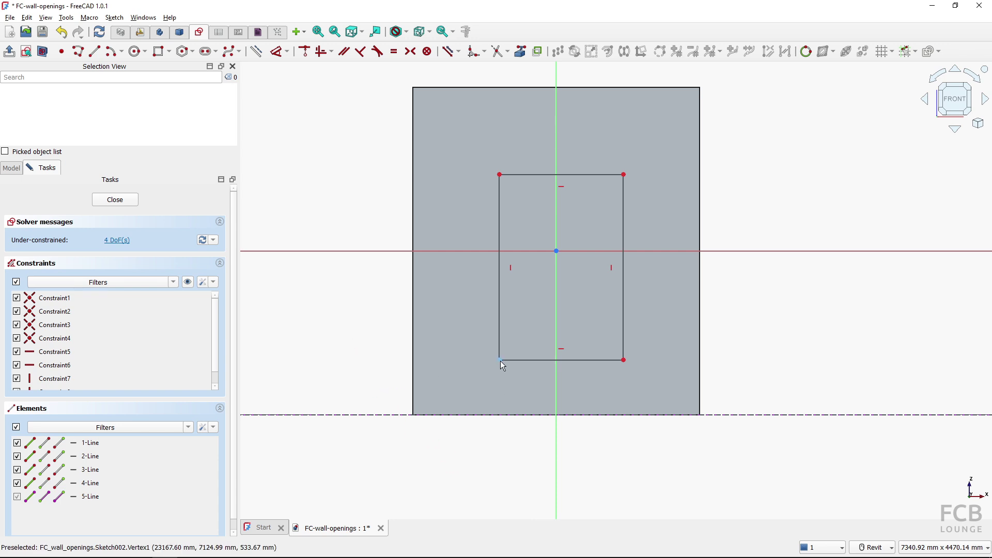
pyautogui.click(389, 415)
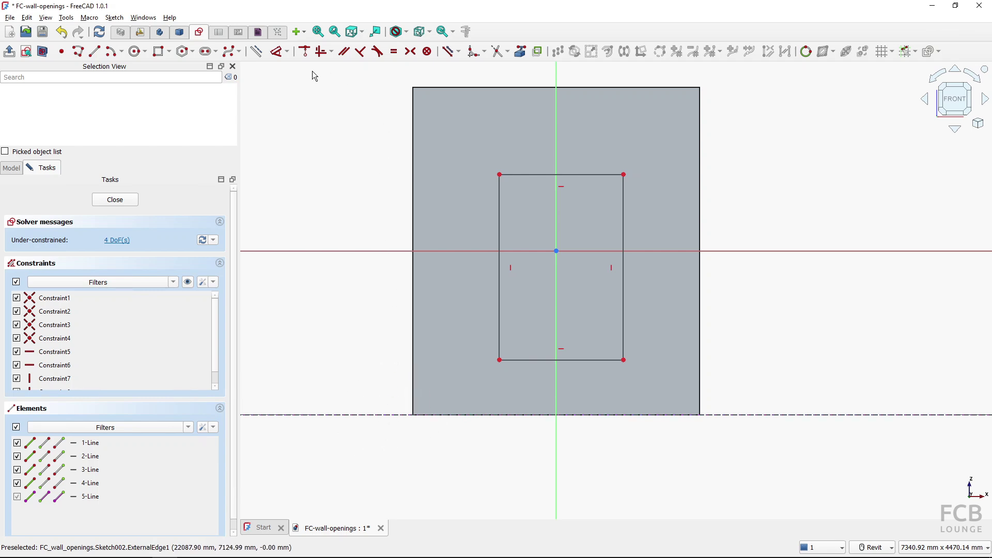
# Constrain the rectangle's lower-left corner onto the external line at the wall's base.
pyautogui.click(306, 56)
pyautogui.click(499, 358)
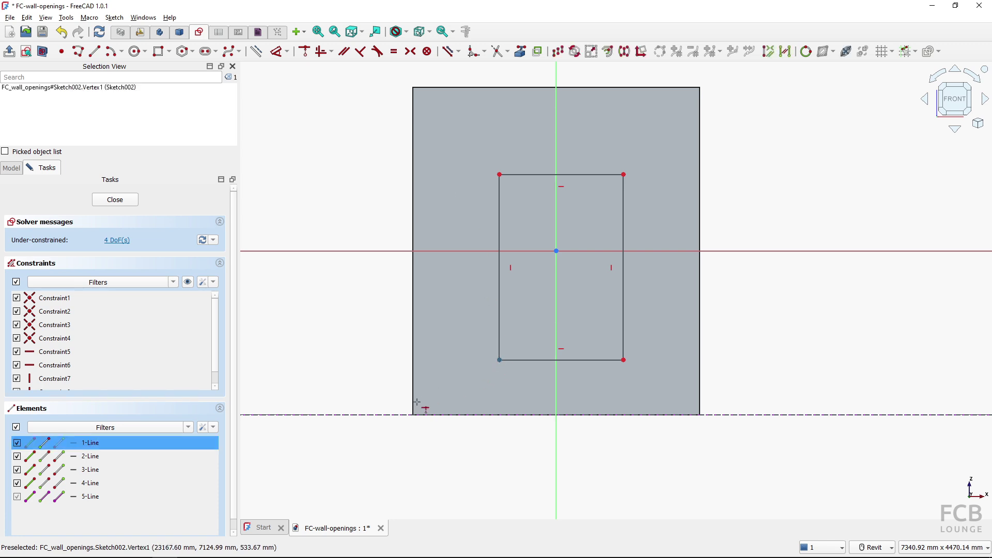
pyautogui.click(407, 416)
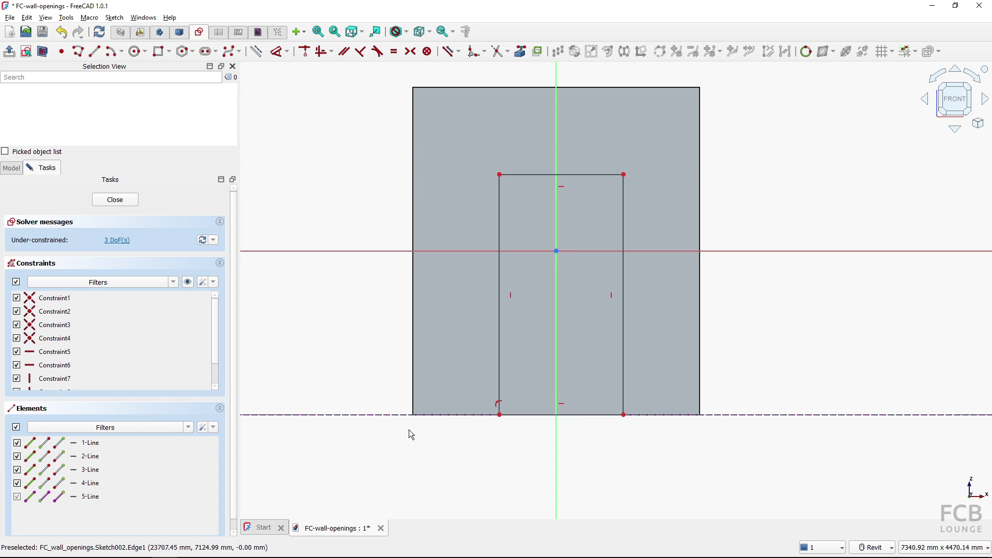
# Dimension the rectangle's vertical side and set its height to 2200 mm.
pyautogui.click(499, 282)
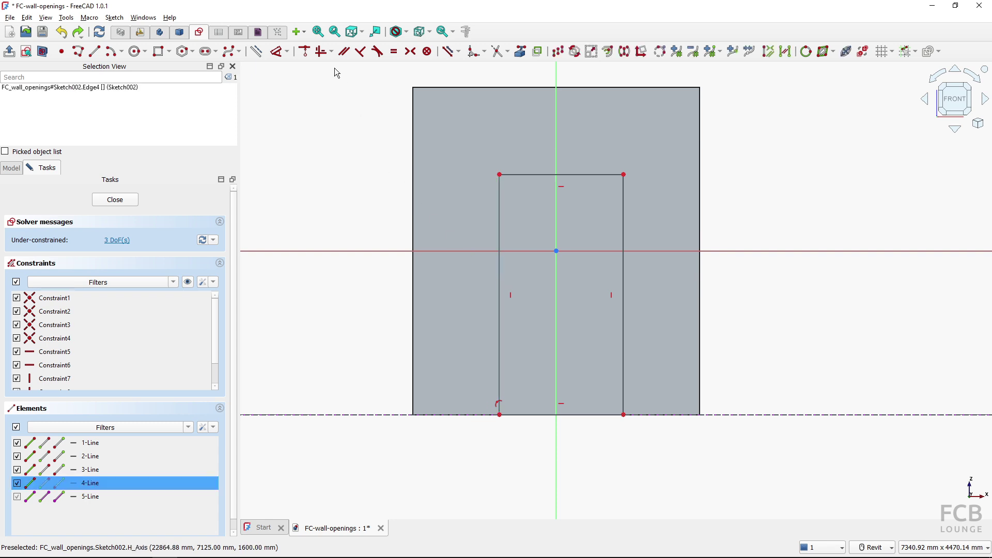
pyautogui.click(280, 56)
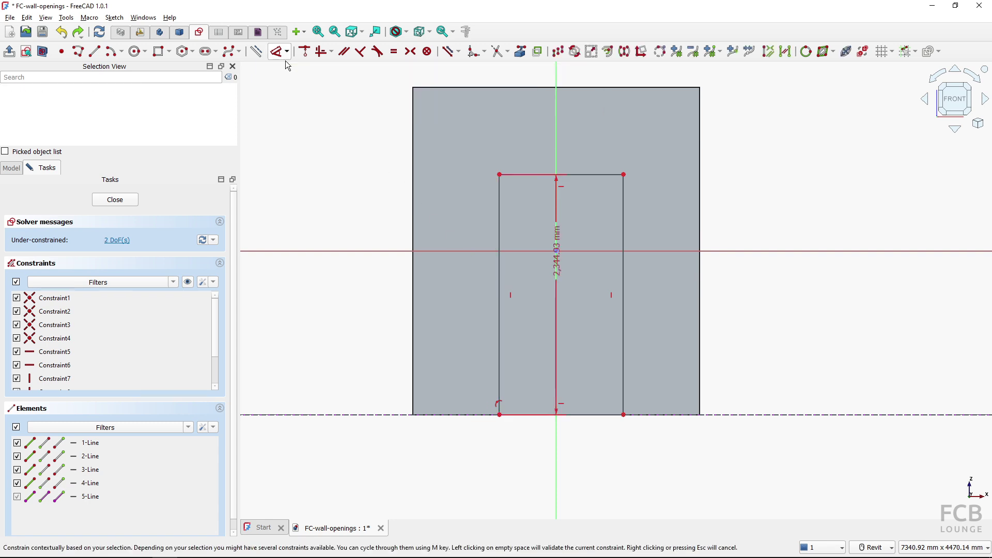
pyautogui.click(365, 309)
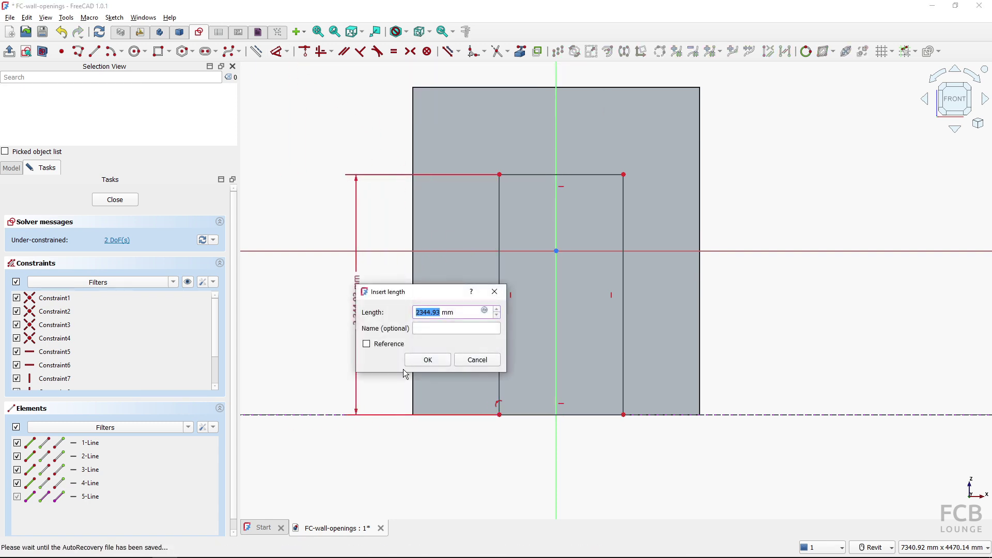
pyautogui.write('2200')
pyautogui.click(424, 362)
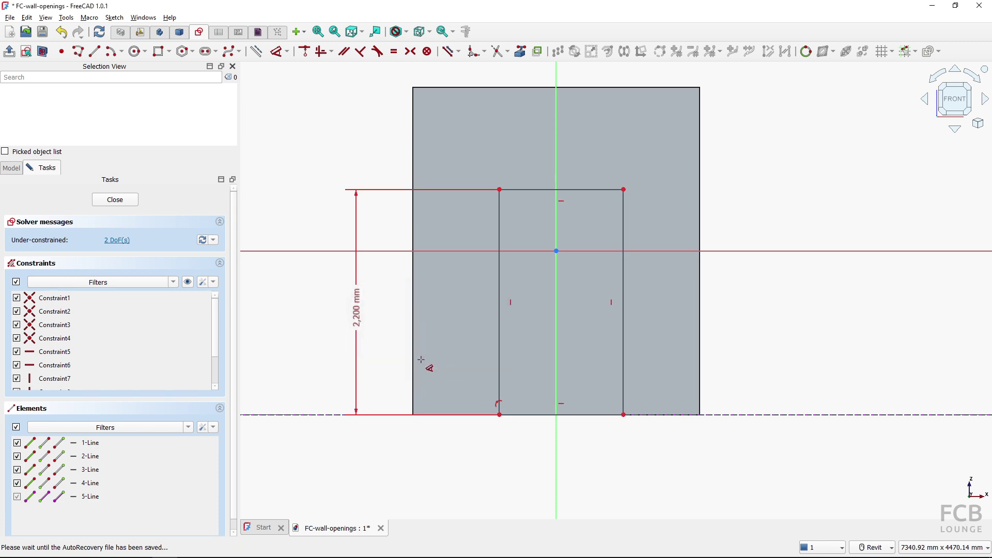
# Dimension the rectangle's upper edge and set its width to 1500 mm.
pyautogui.click(536, 191)
pyautogui.click(538, 139)
pyautogui.write('1,500')
pyautogui.click(608, 200)
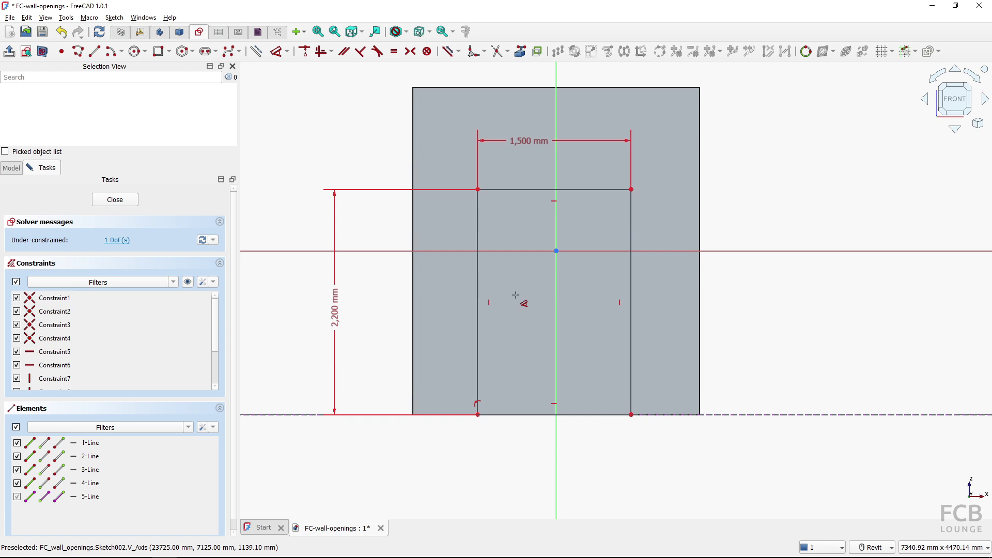
# Set the horizontal distance between the sketch's vertical axis and the rectangle's lower-left corner to 750 mm.
pyautogui.click(556, 251)
pyautogui.click(556, 442)
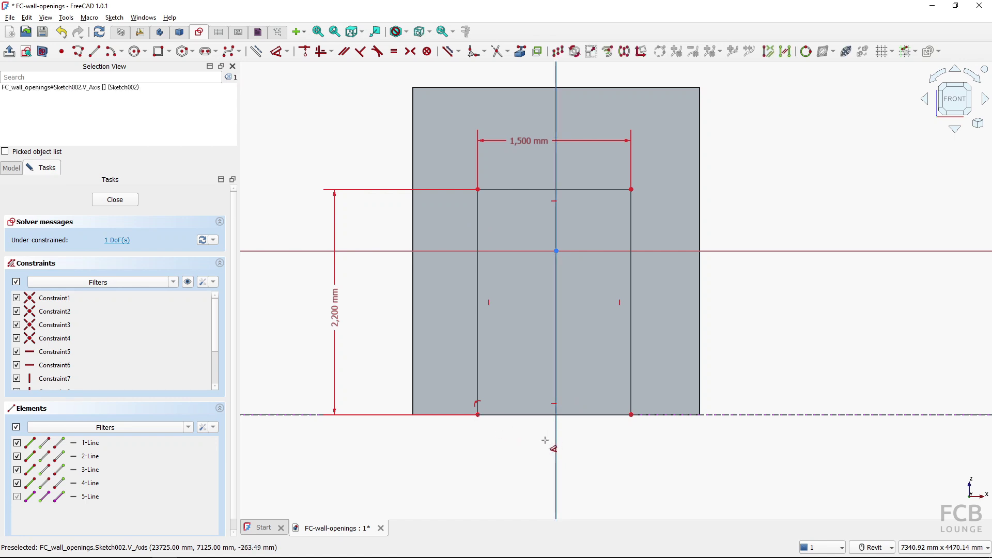
pyautogui.click(478, 415)
pyautogui.click(504, 481)
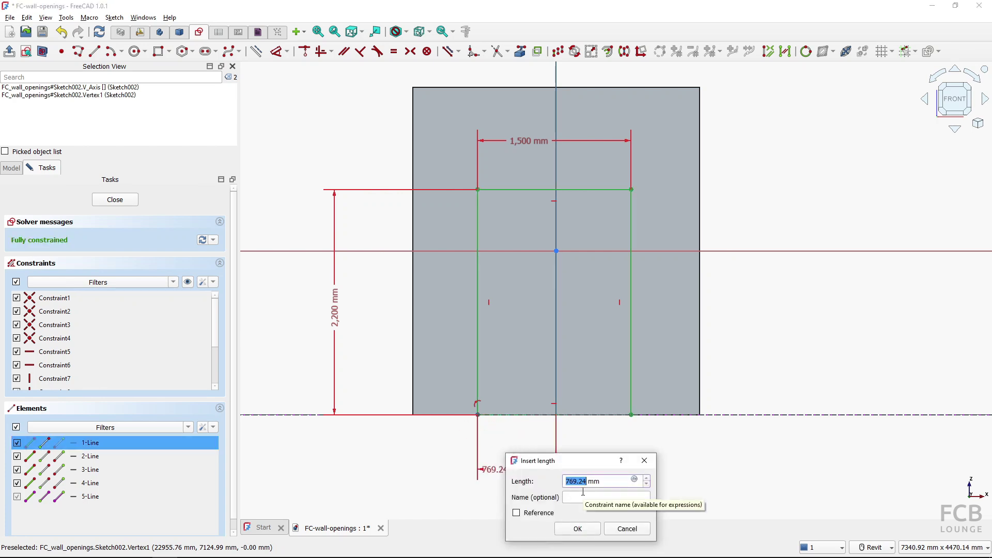
pyautogui.write('750')
pyautogui.click(578, 529)
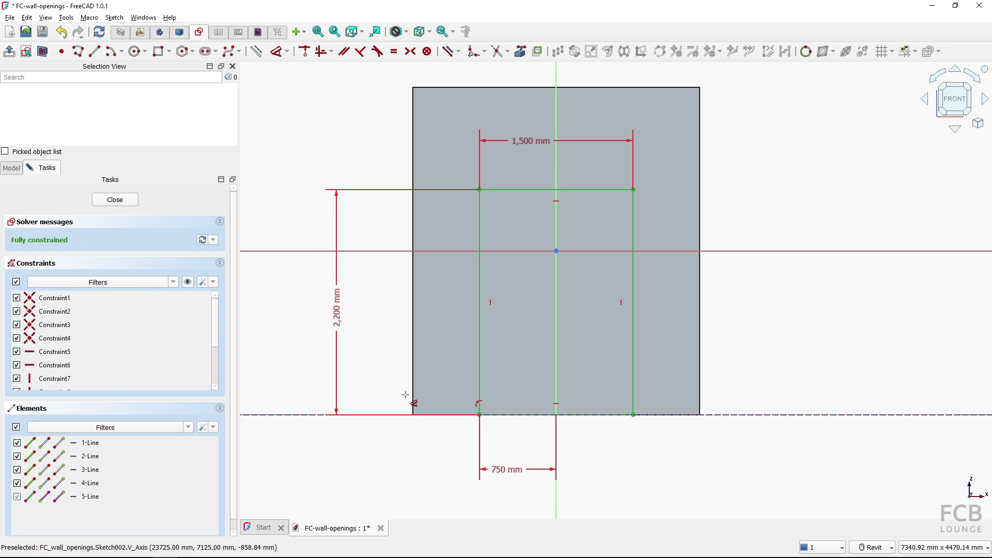
pyautogui.press('Escape')
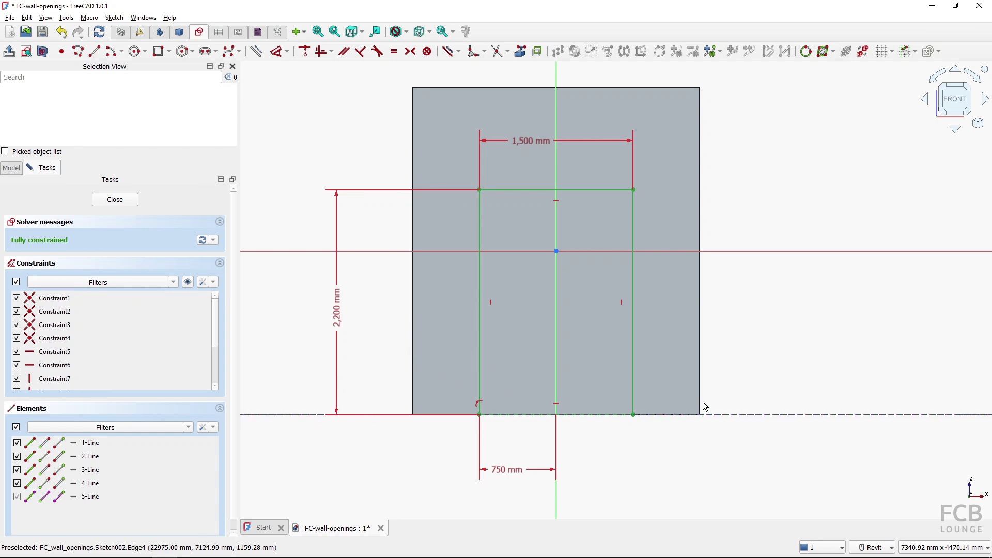
# Replace the external reference line with a 1600 mm vertical distance from the horizontal axis to the rectangle's lower-left corner, and close the sketch.
pyautogui.click(114, 500)
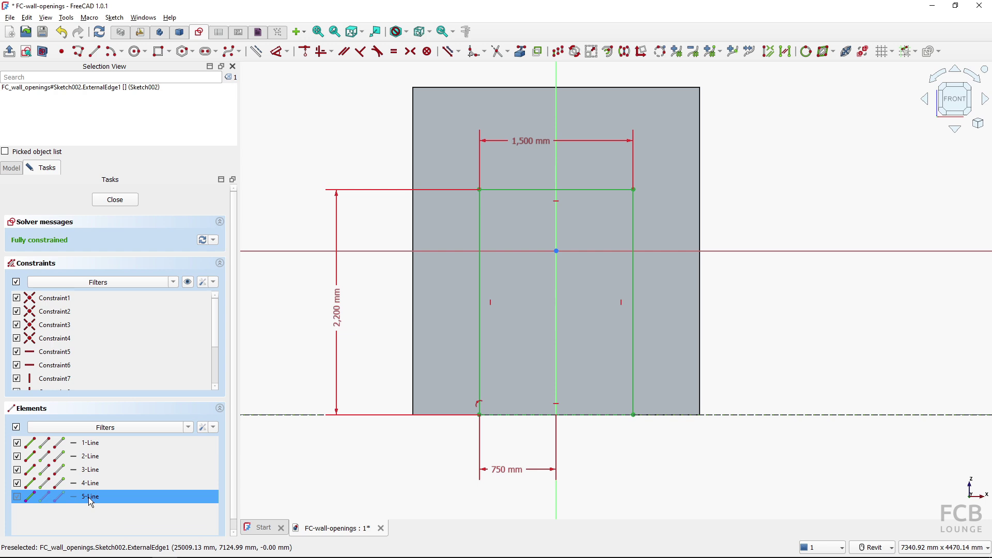
pyautogui.press('Delete')
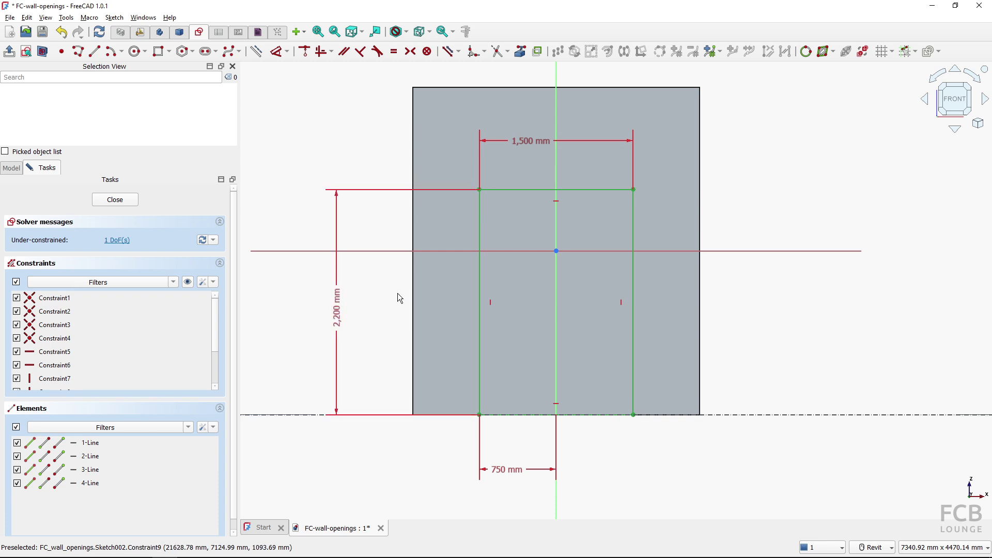
pyautogui.click(278, 52)
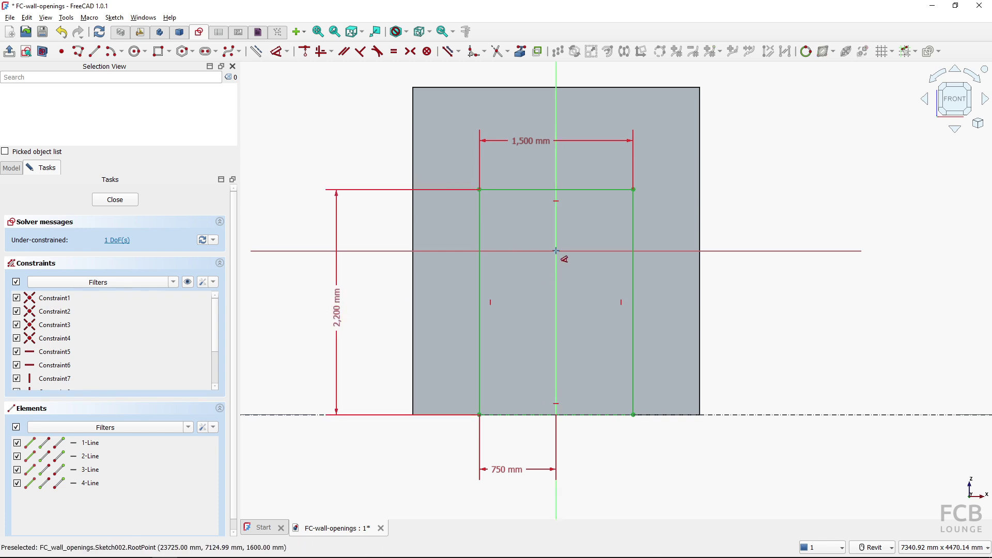
pyautogui.click(547, 251)
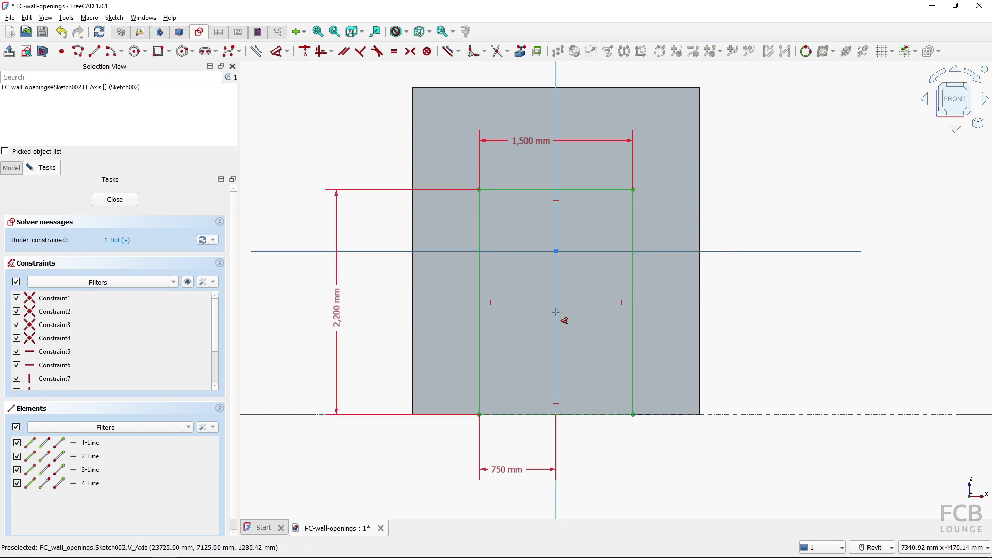
pyautogui.click(478, 415)
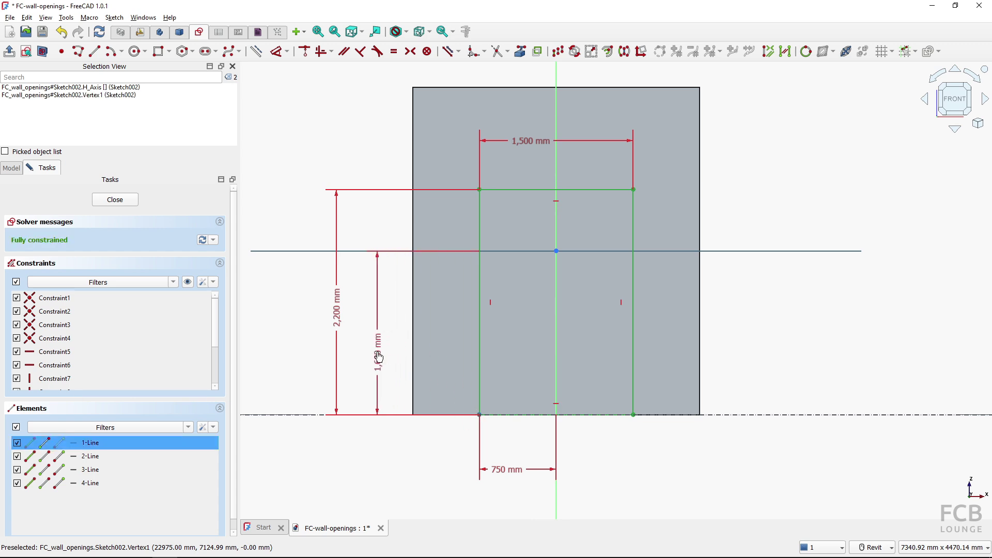
pyautogui.click(378, 357)
pyautogui.click(447, 413)
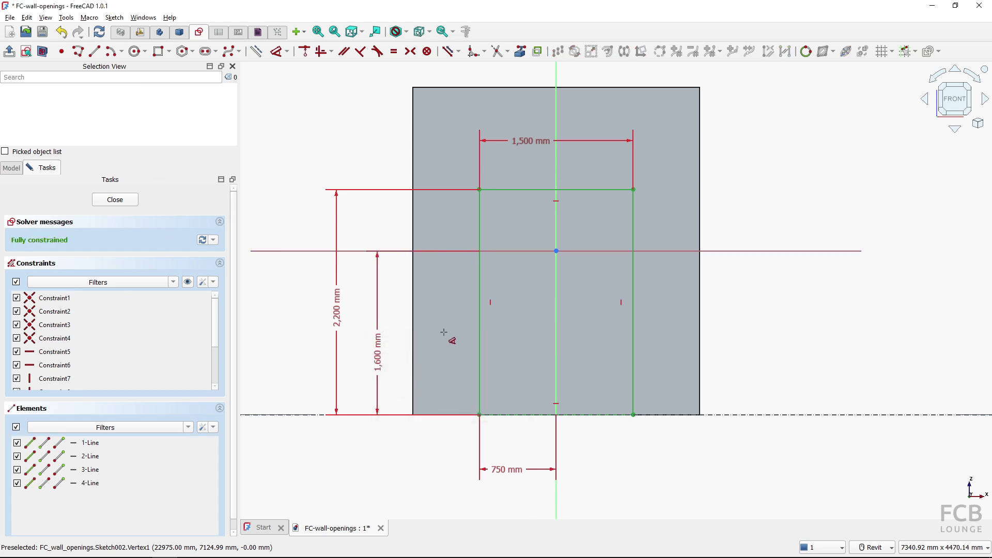
pyautogui.click(118, 201)
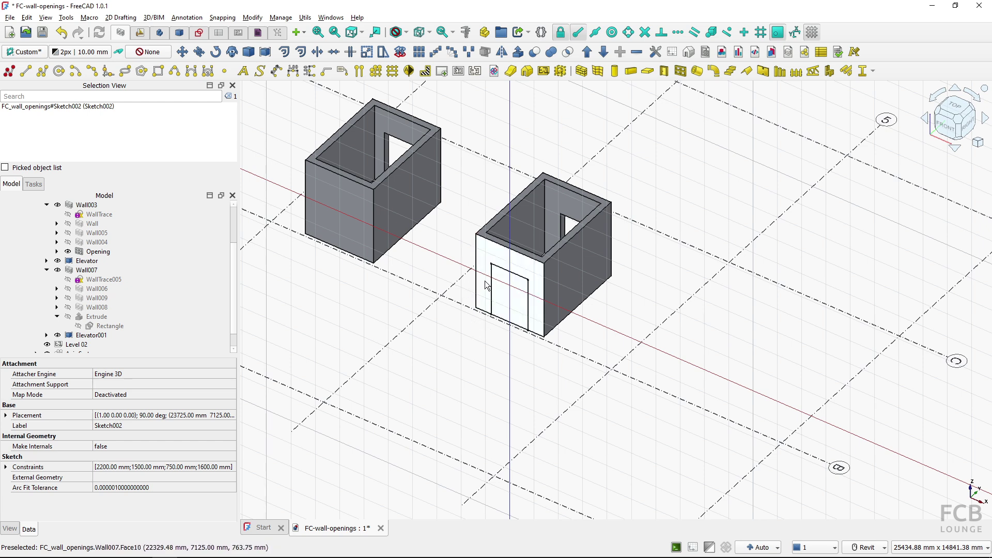
# Extrude the door sketch symmetrically along its normal by 1000 mm as a solid.
pyautogui.scroll(-1, 106, 305)
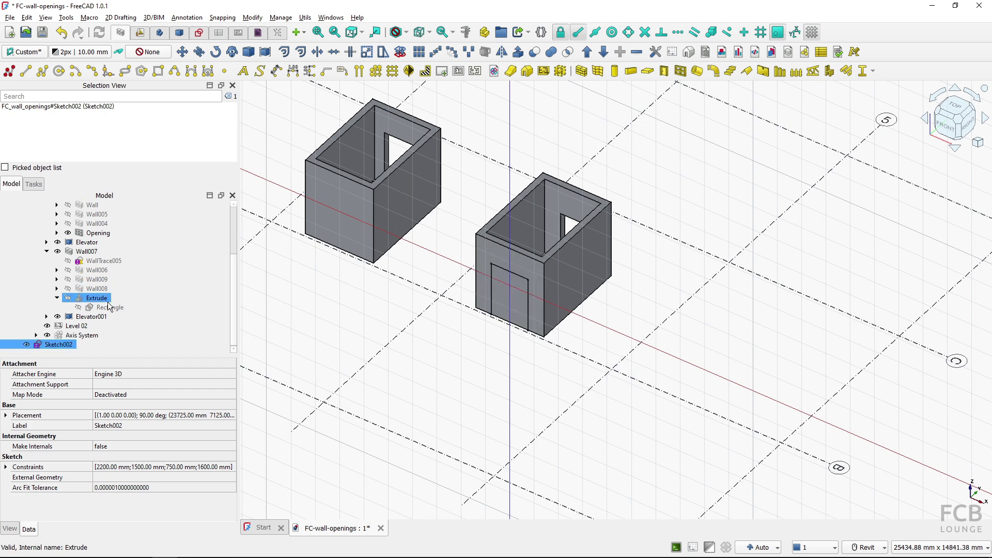
pyautogui.click(512, 70)
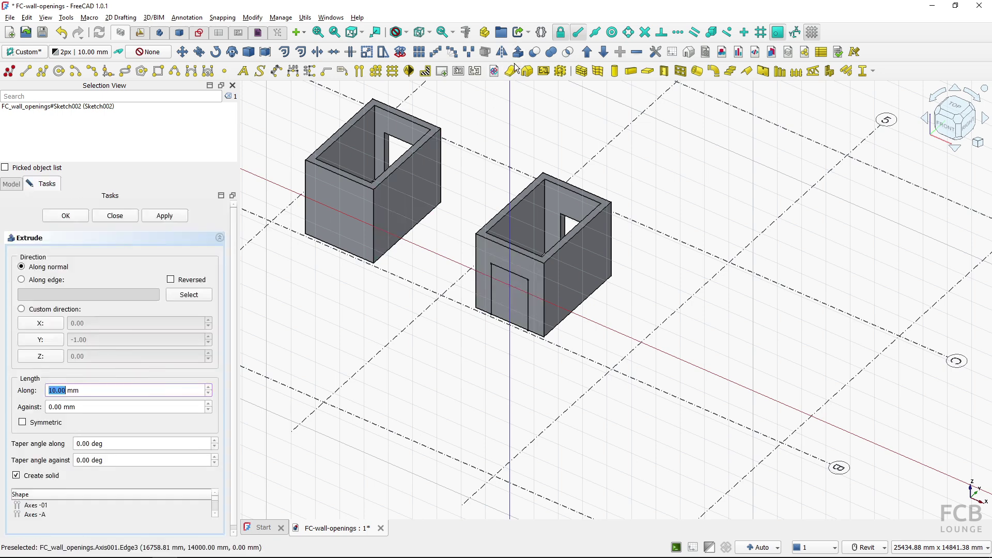
pyautogui.click(40, 425)
pyautogui.tripleClick(95, 392)
pyautogui.write('1000')
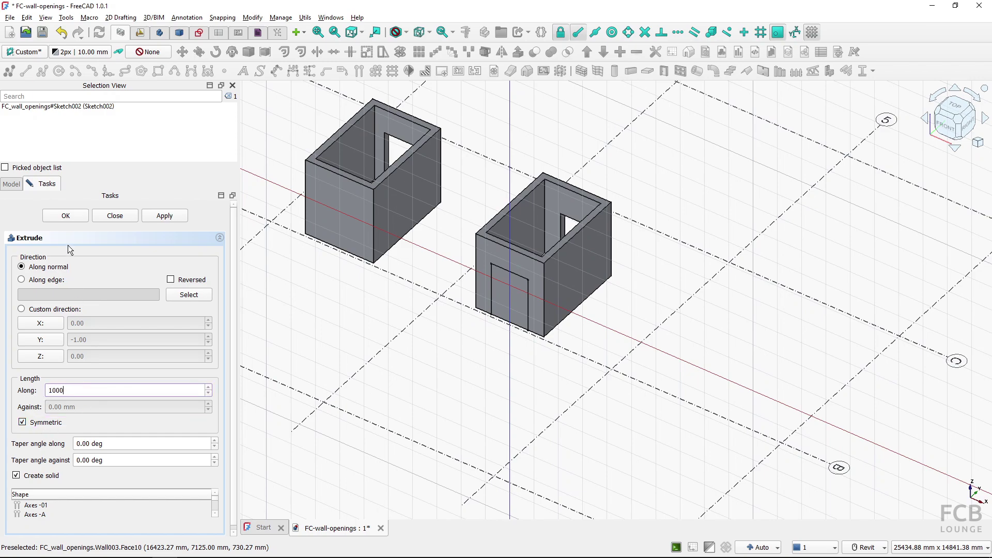
pyautogui.click(66, 216)
# Subtract the extruded door block from the front wall of the second elevator shaft.
pyautogui.moveTo(532, 344)
pyautogui.keyDown('shift'); pyautogui.mouseDown(button='middle')
pyautogui.moveTo(496, 350)
pyautogui.moveTo(407, 394)
pyautogui.moveTo(496, 370)
pyautogui.moveTo(525, 348)
pyautogui.mouseUp(button='middle'); pyautogui.keyUp('shift')
pyautogui.click(58, 345)
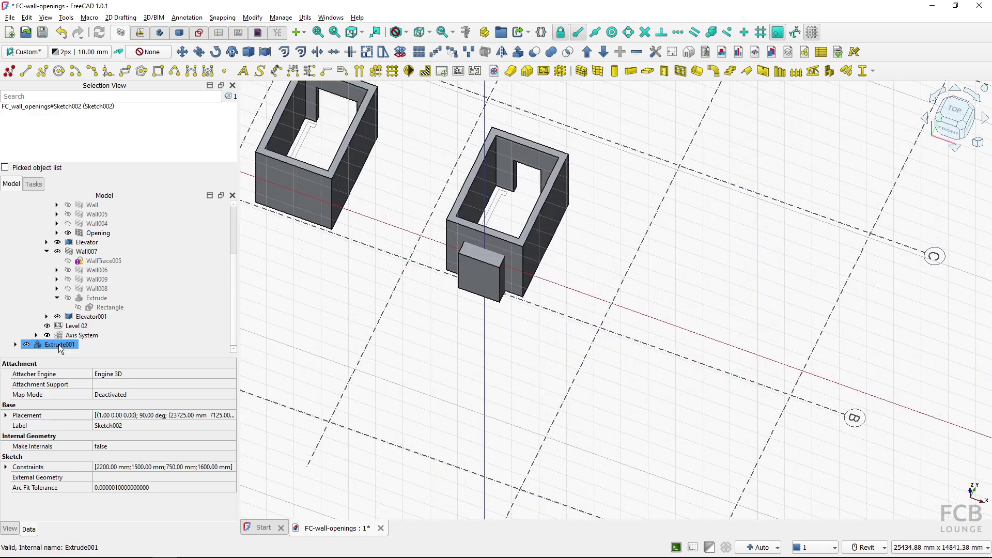
pyautogui.keyDown('ctrl'); pyautogui.click(496, 251); pyautogui.keyUp('ctrl')
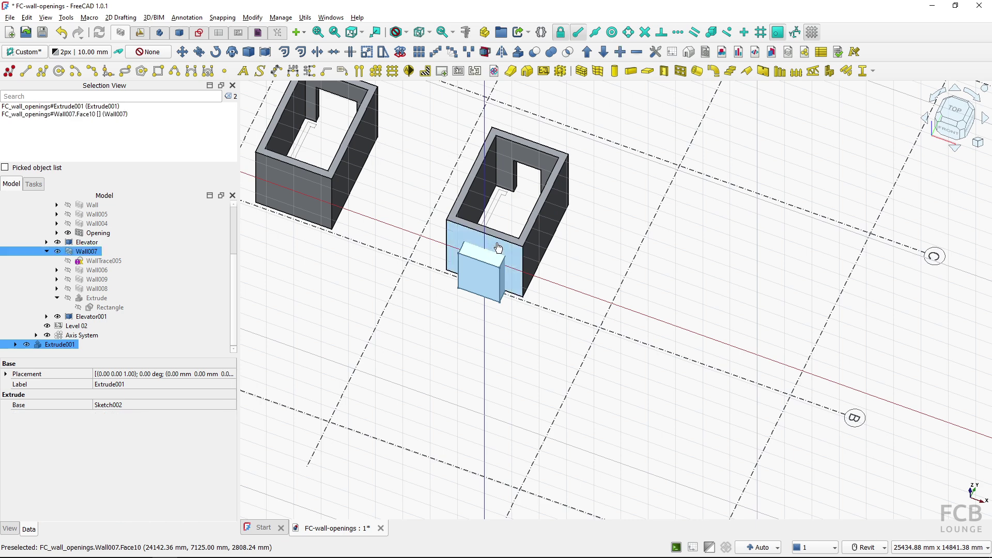
pyautogui.click(636, 52)
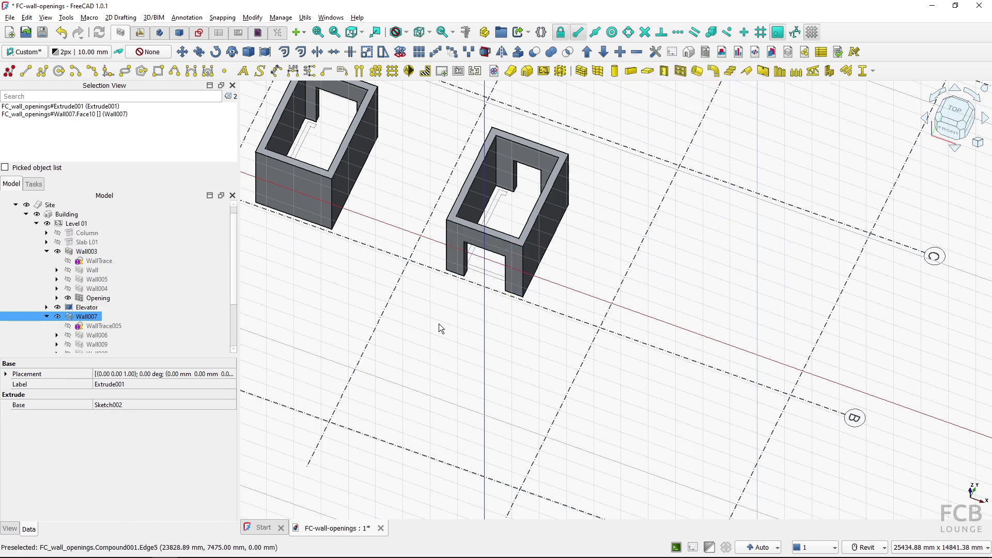
# Set the working plane to Top (XY).
pyautogui.keyDown('shift'); pyautogui.moveTo(450, 284); pyautogui.dragTo(514, 334, button='middle'); pyautogui.keyUp('shift')
pyautogui.scroll(5, 450, 309)
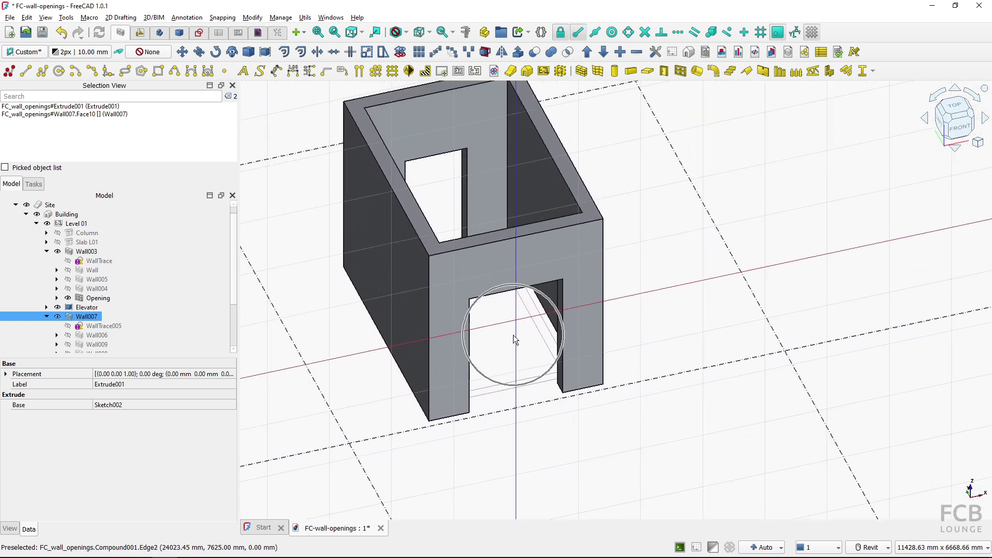
pyautogui.click(25, 53)
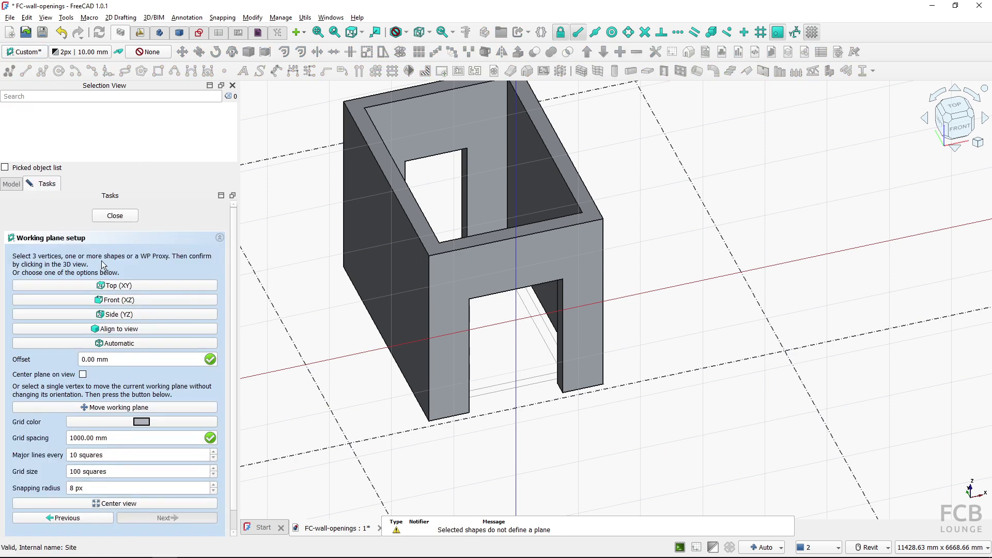
pyautogui.click(118, 286)
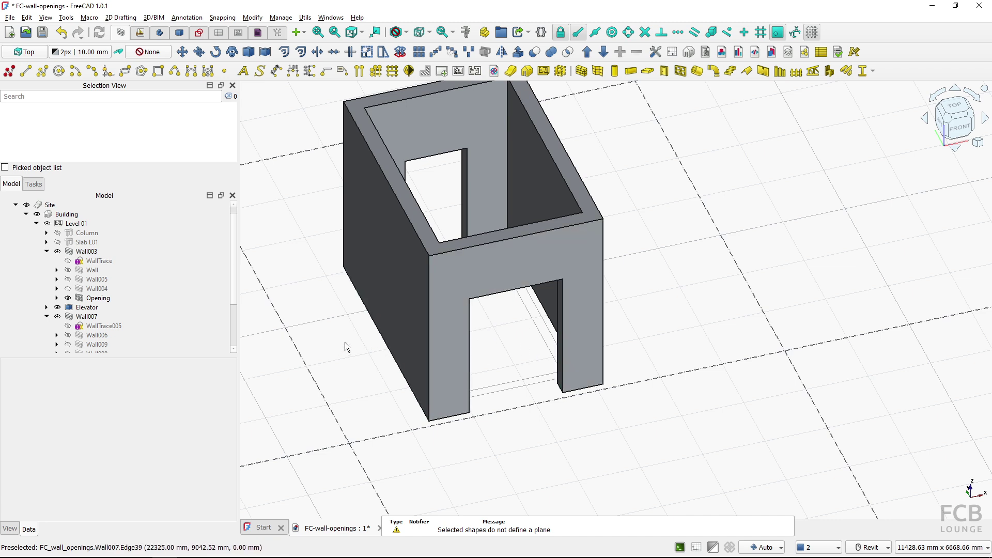
# Reopen the sketch inside the subtracted extrusion and set the door rectangle's width to 1000 mm.
pyautogui.scroll(-3, 133, 305)
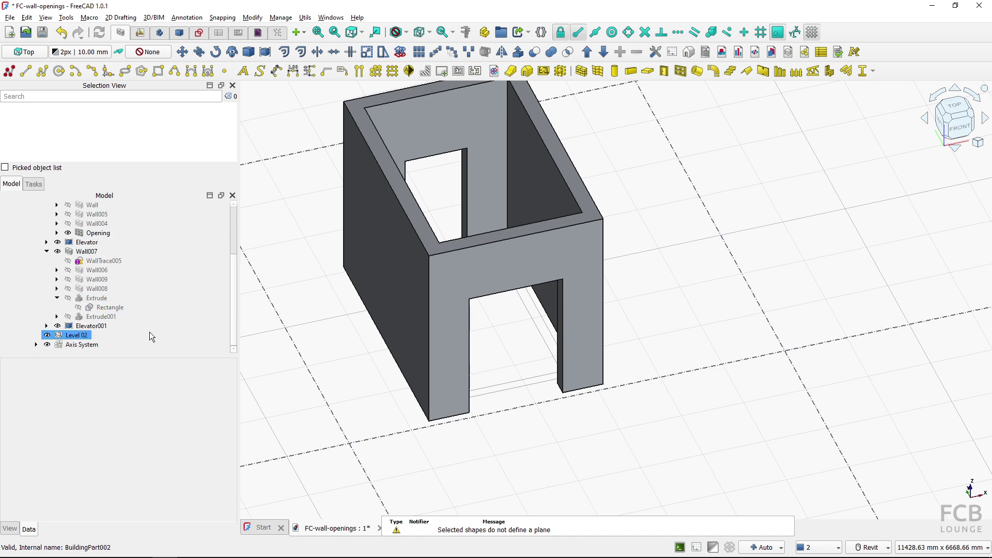
pyautogui.click(56, 316)
pyautogui.click(111, 326)
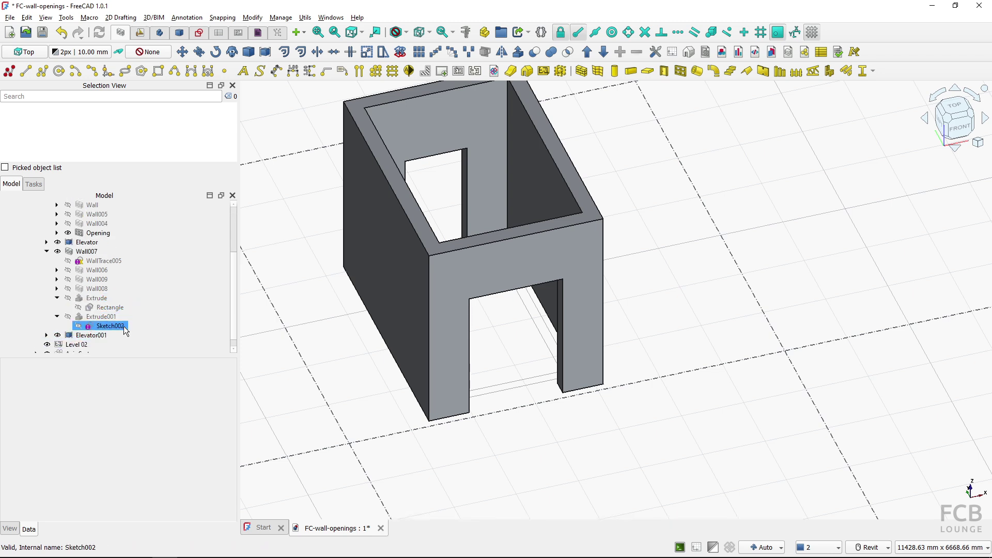
pyautogui.doubleClick(111, 326)
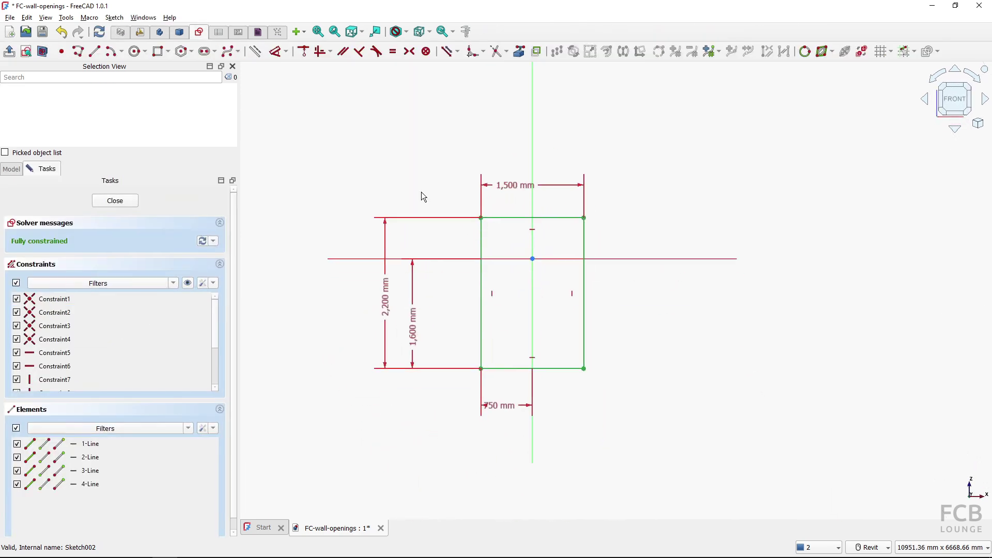
pyautogui.scroll(1, 470, 308)
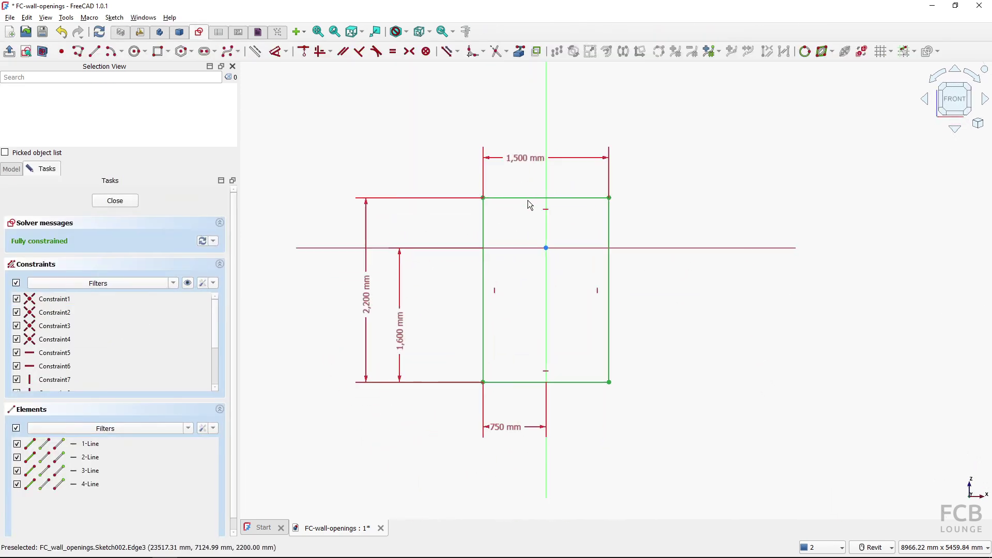
pyautogui.doubleClick(525, 159)
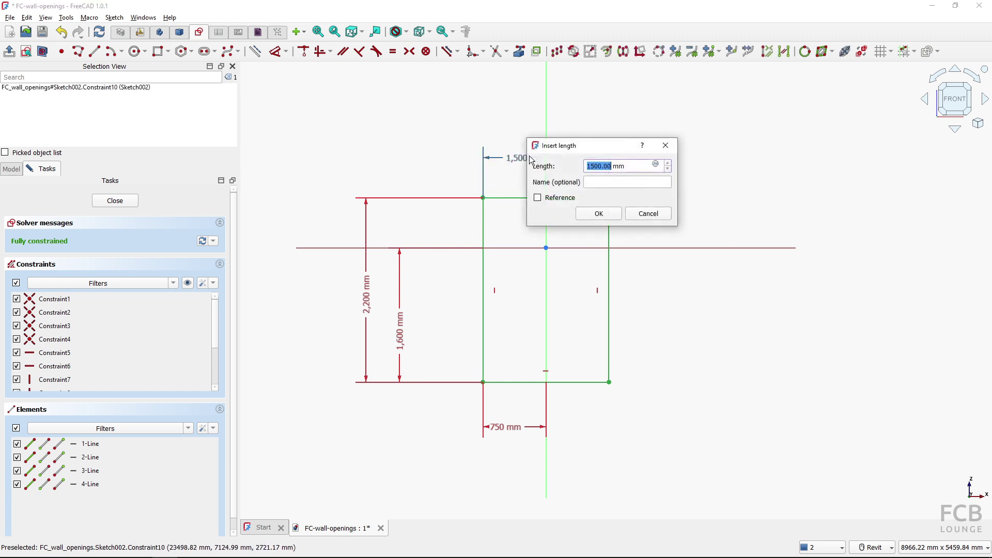
pyautogui.write('1000')
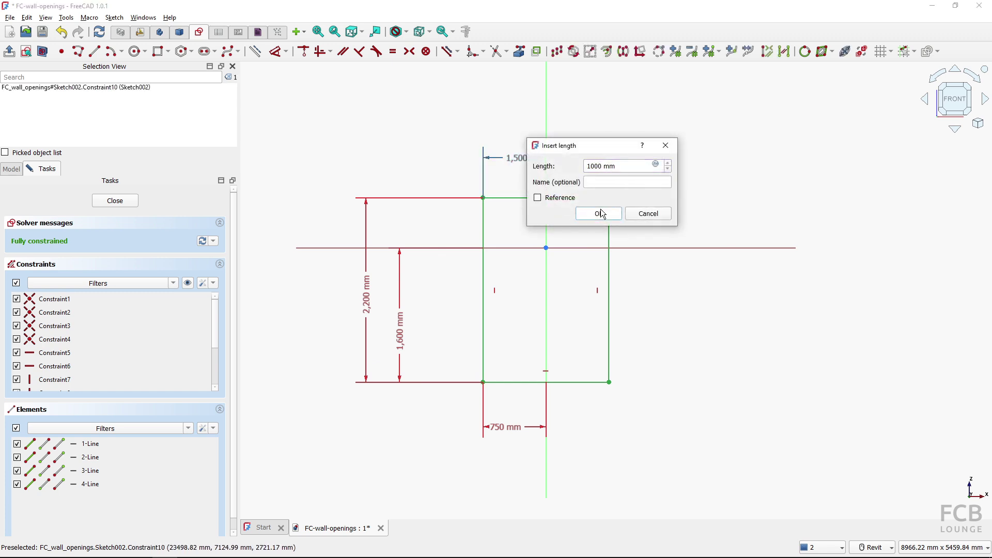
pyautogui.click(600, 213)
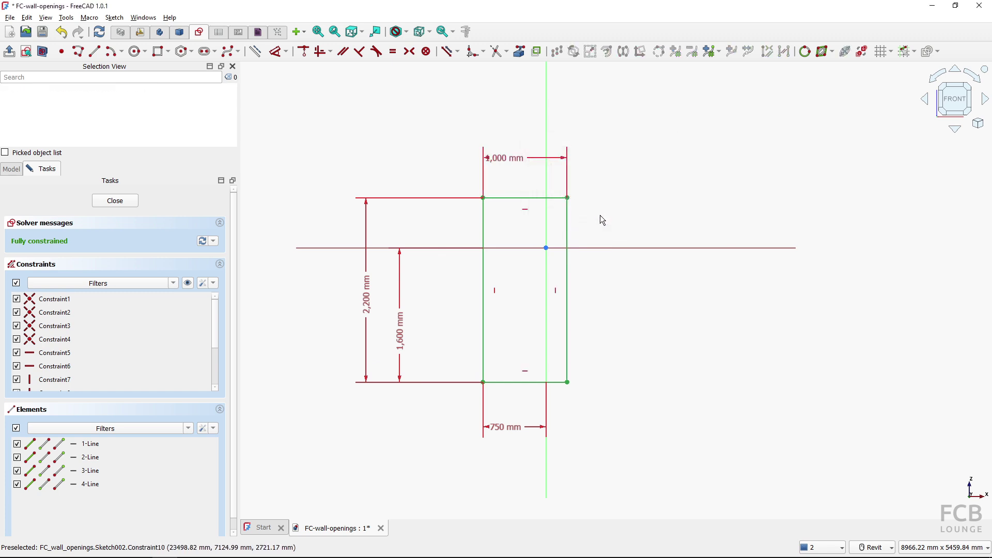
# Set the horizontal distance from the rectangle's lower-left corner to the vertical axis to 500 mm and close the sketch.
pyautogui.doubleClick(504, 428)
pyautogui.write('500')
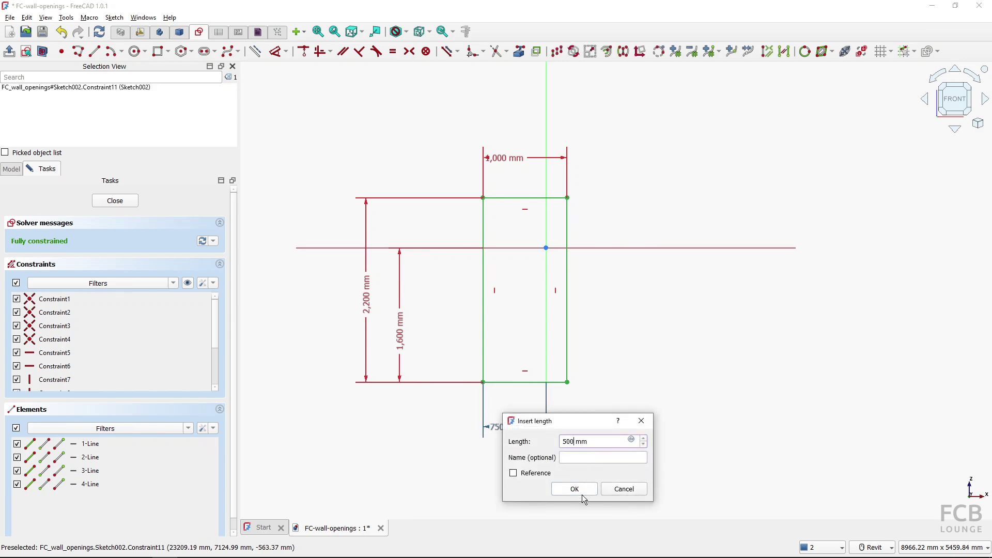
pyautogui.click(583, 495)
pyautogui.click(115, 203)
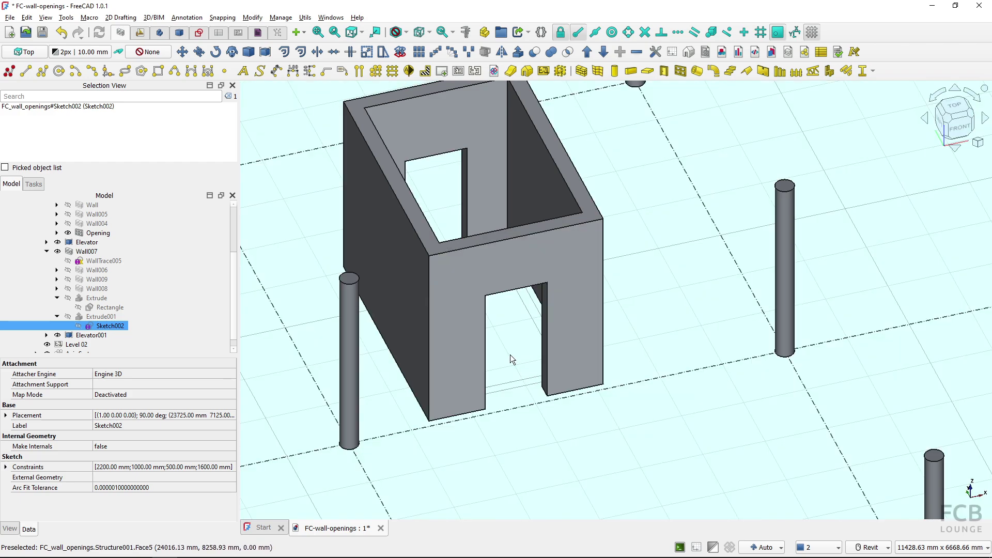
pyautogui.click(510, 355)
pyautogui.scroll(-8, 510, 355)
pyautogui.scroll(5, 669, 352)
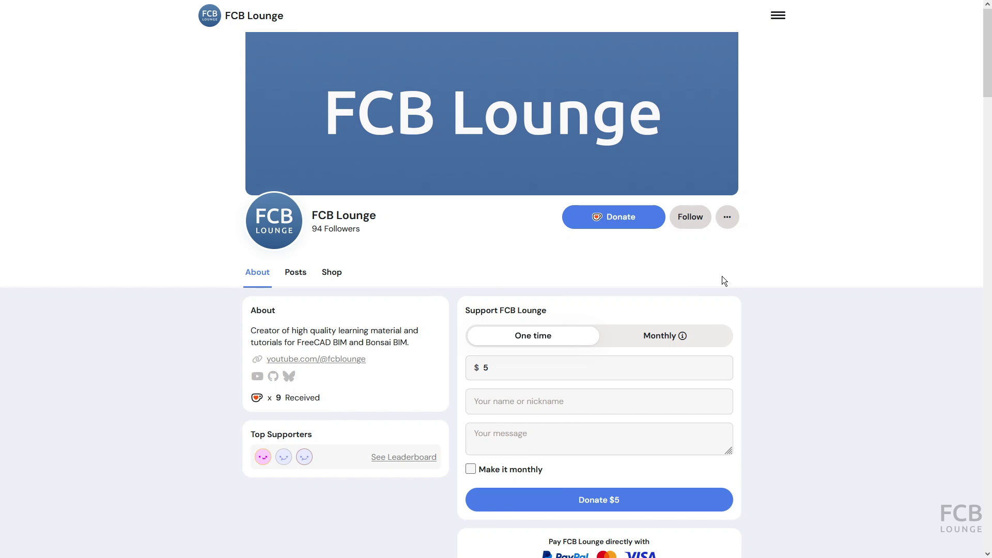
# On the FCB Lounge support page in the browser, fill in a one-time $10 donation with the supporter's nickname and message "Thank you".
pyautogui.click(498, 369)
pyautogui.press('BackSpace')
pyautogui.write('10')
pyautogui.click(489, 404)
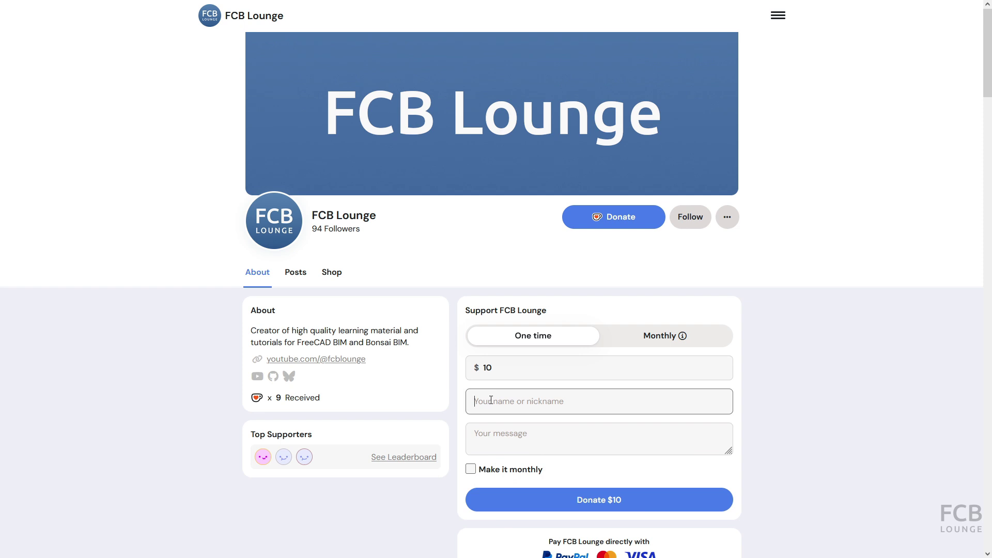
pyautogui.write('Nick')
pyautogui.click(521, 443)
pyautogui.write('Thank you')
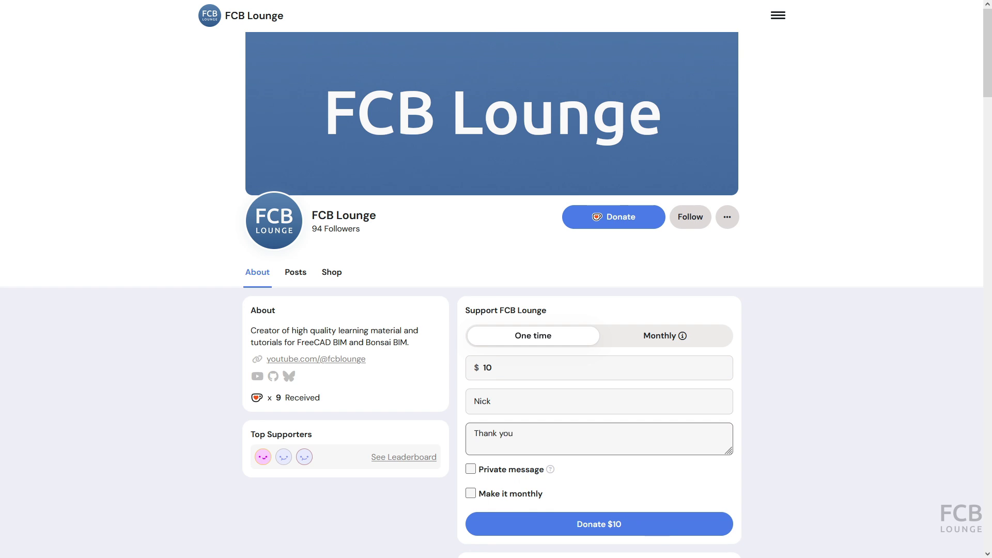